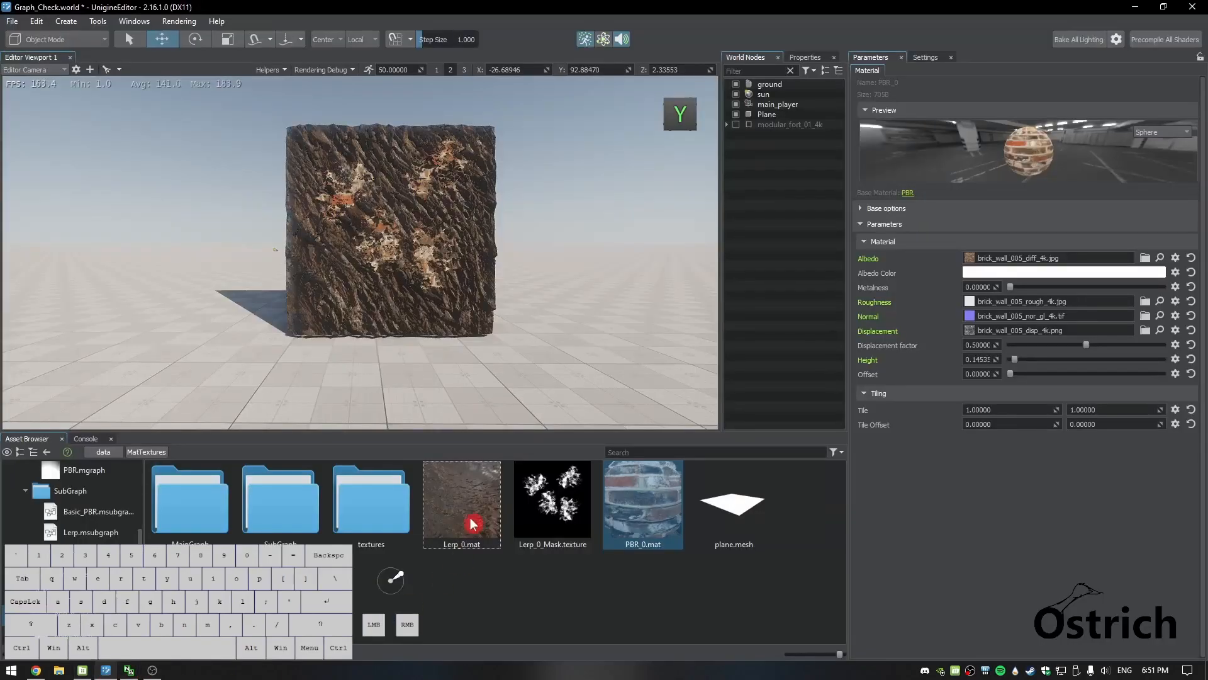
Apply the PBR_0 brick material to the plane and save the world
mouse_move(471, 520)
left_click_drag(616, 511, 449, 263)
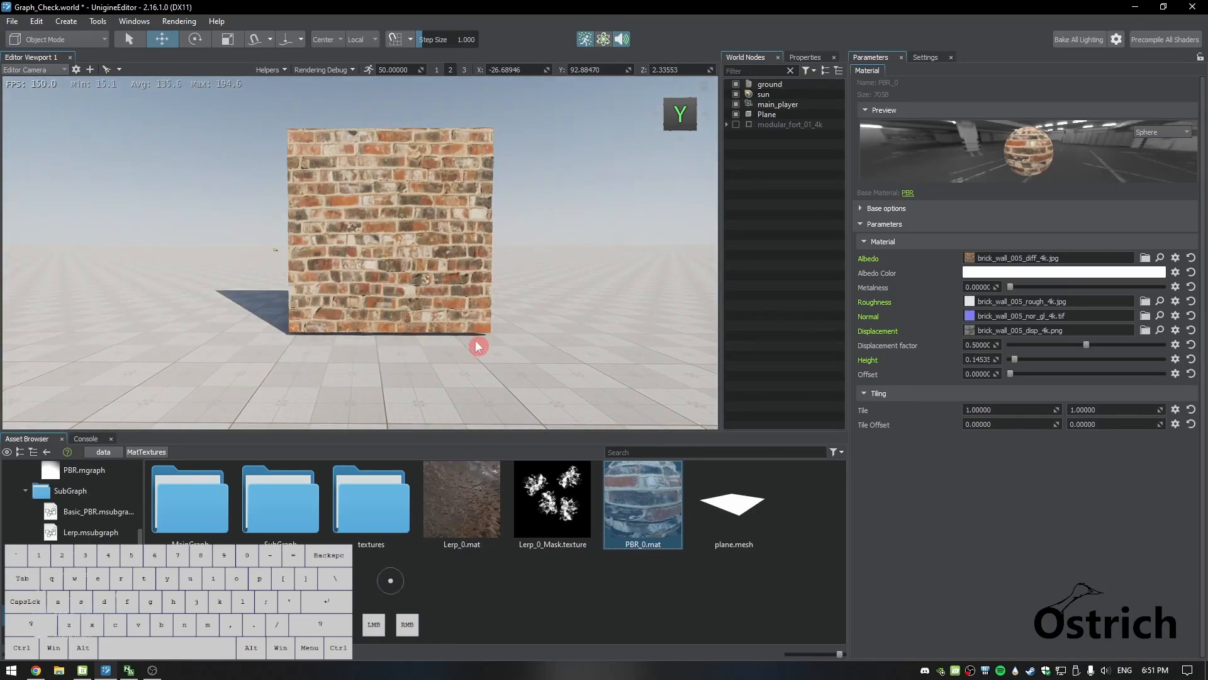
key("ctrl+s")
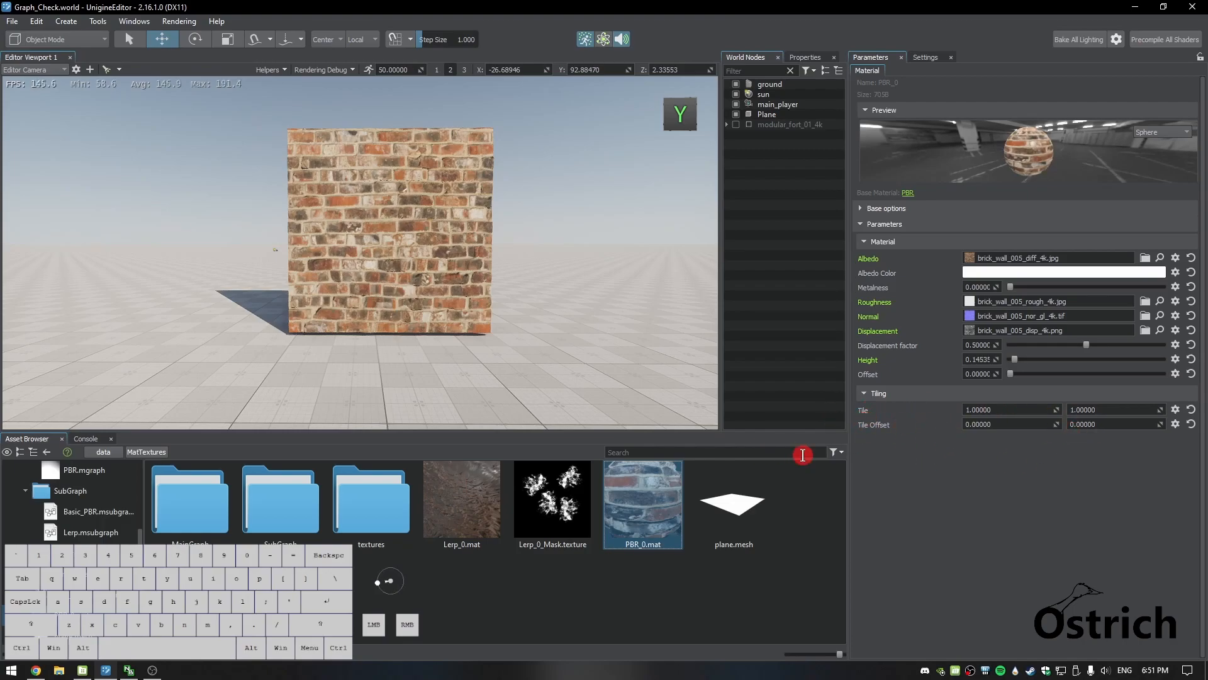
Try a first Tile value of 0.7 on the PBR_0 material and reset the Tile parameter
left_click_drag(1057, 412, 1102, 386)
left_click_drag(1024, 449, 1036, 419)
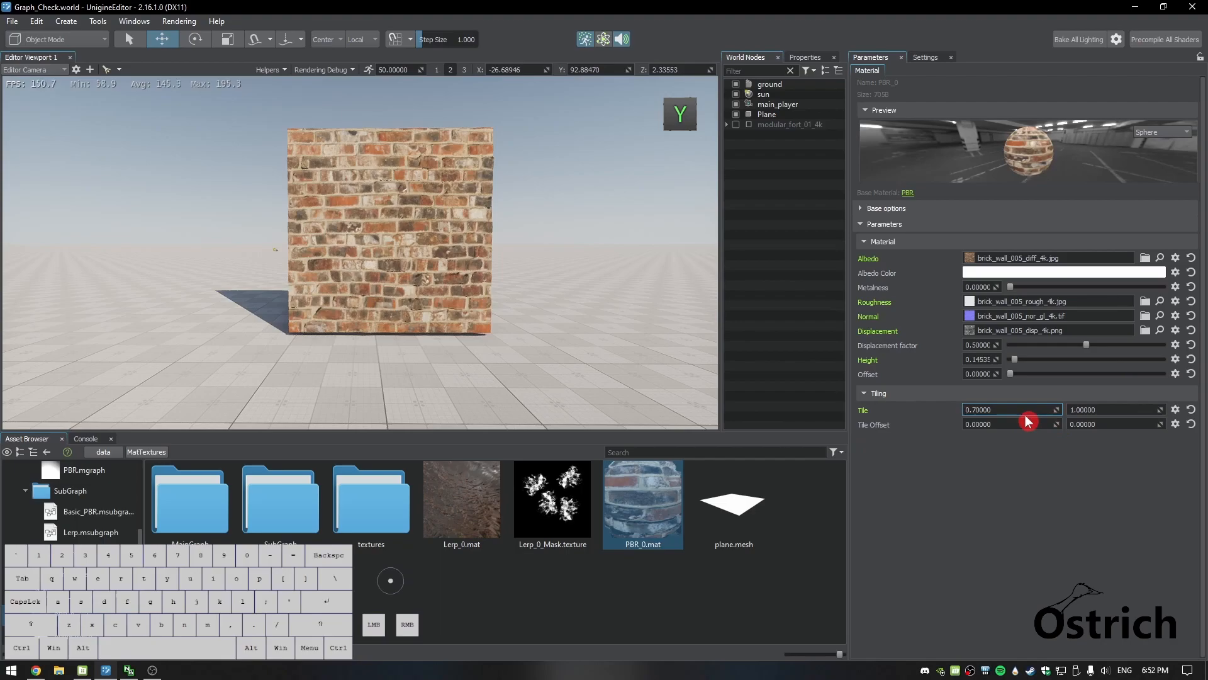
left_click(1189, 411)
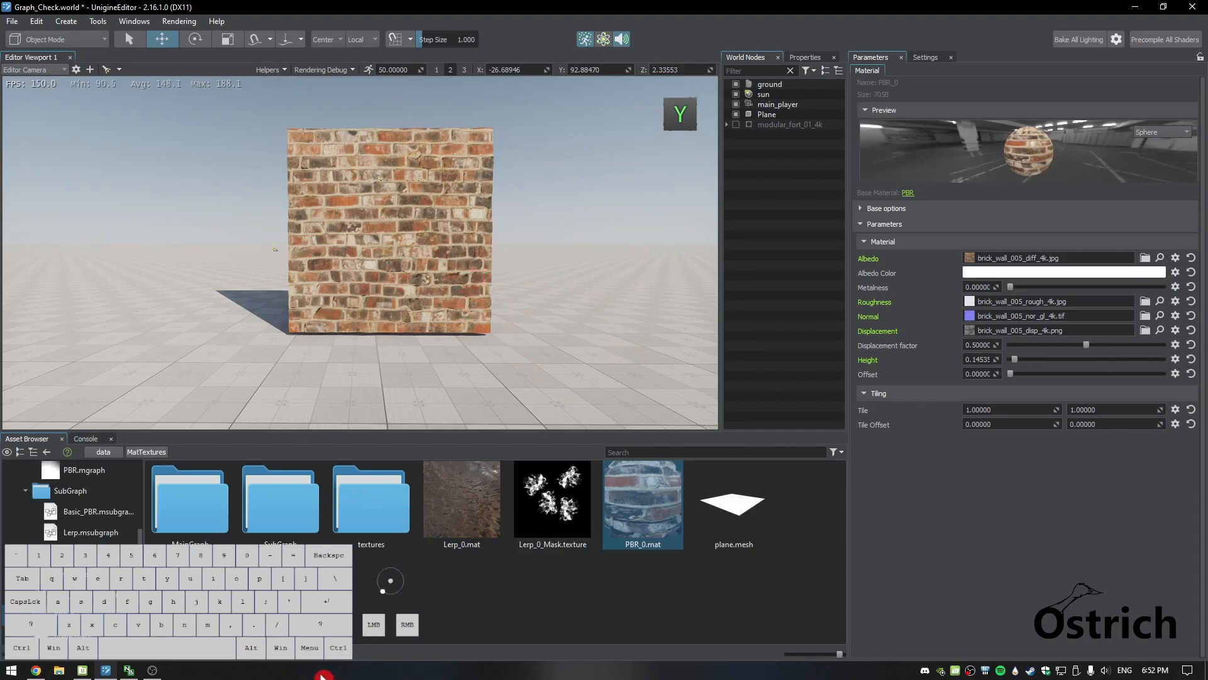
Open the Basic_PBR subgraph from the SubGraph folder in MatTextures
left_click_drag(142, 557, 151, 509)
left_click(26, 511)
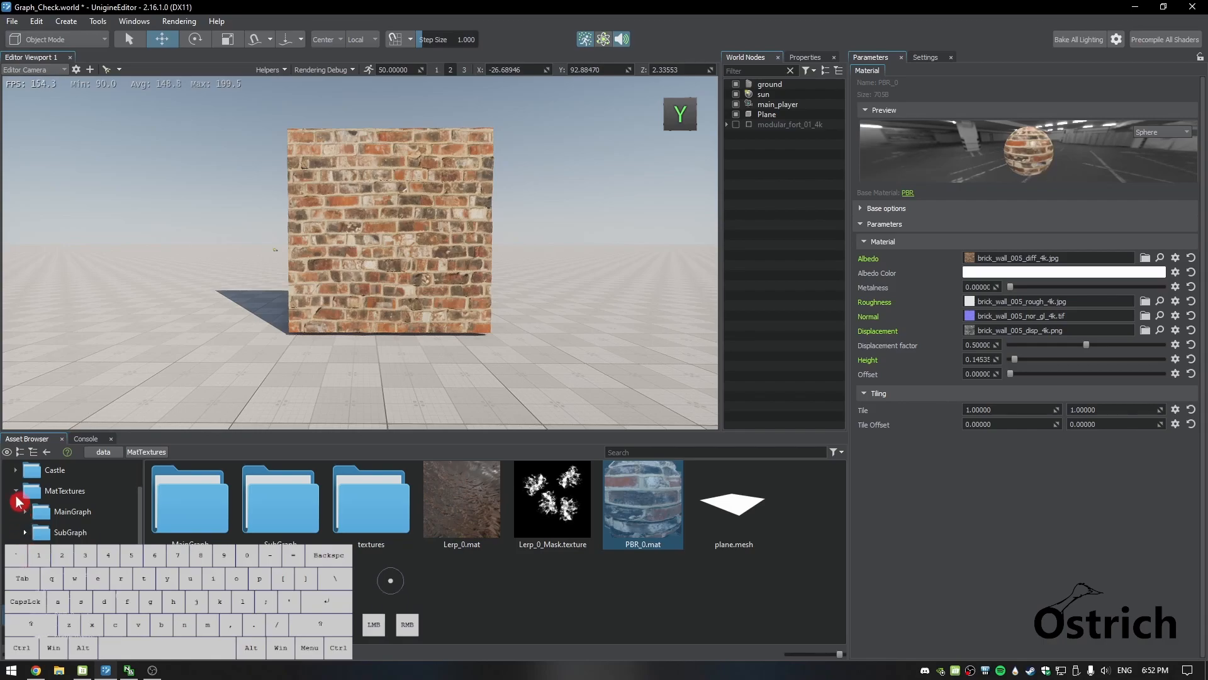
left_click(19, 502)
left_click(179, 533)
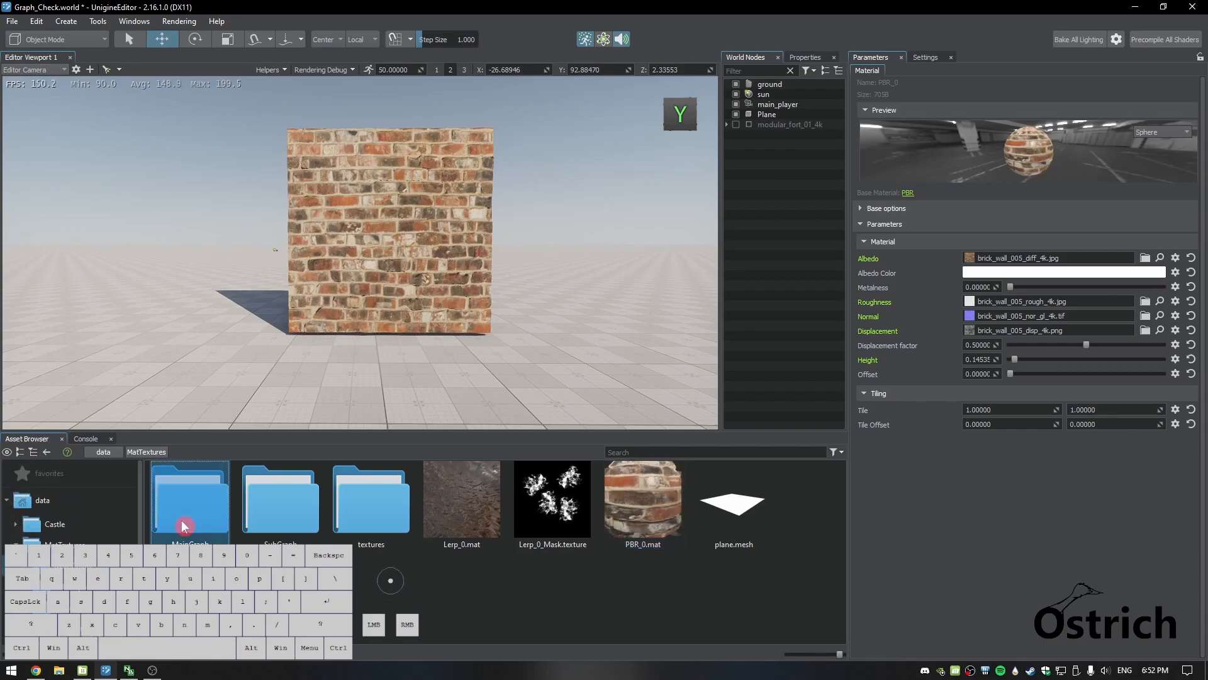
double_click(267, 508)
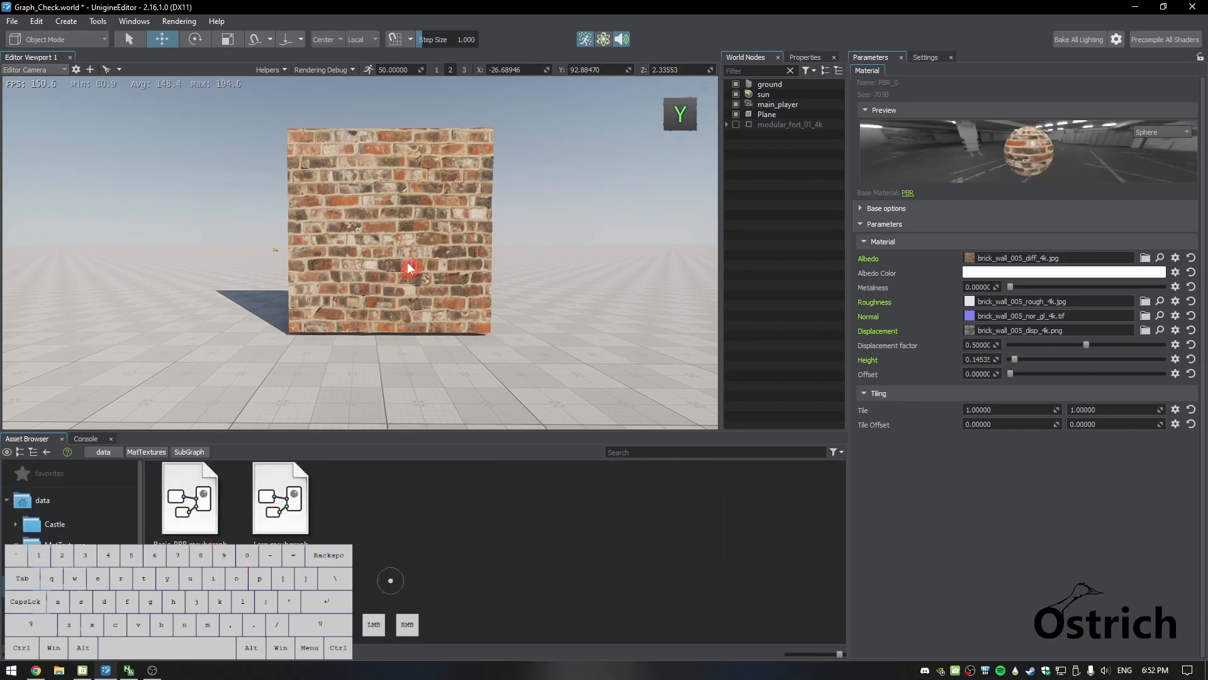
double_click(208, 522)
Examine the Vertex UV 0 node and the Tiling and Offset portals in the Basic_PBR graph
middle_click_drag(474, 433, 533, 363)
scroll(346, 526, "down", 1)
left_click_drag(246, 297, 431, 423)
middle_click_drag(432, 423, 248, 451)
scroll(266, 423, "up", 2)
middle_click_drag(273, 384, 332, 437)
scroll(337, 423, "down", 1)
left_click(338, 416)
middle_click_drag(346, 481, 429, 421)
scroll(428, 423, "up", 1)
left_click_drag(433, 55, 656, 39)
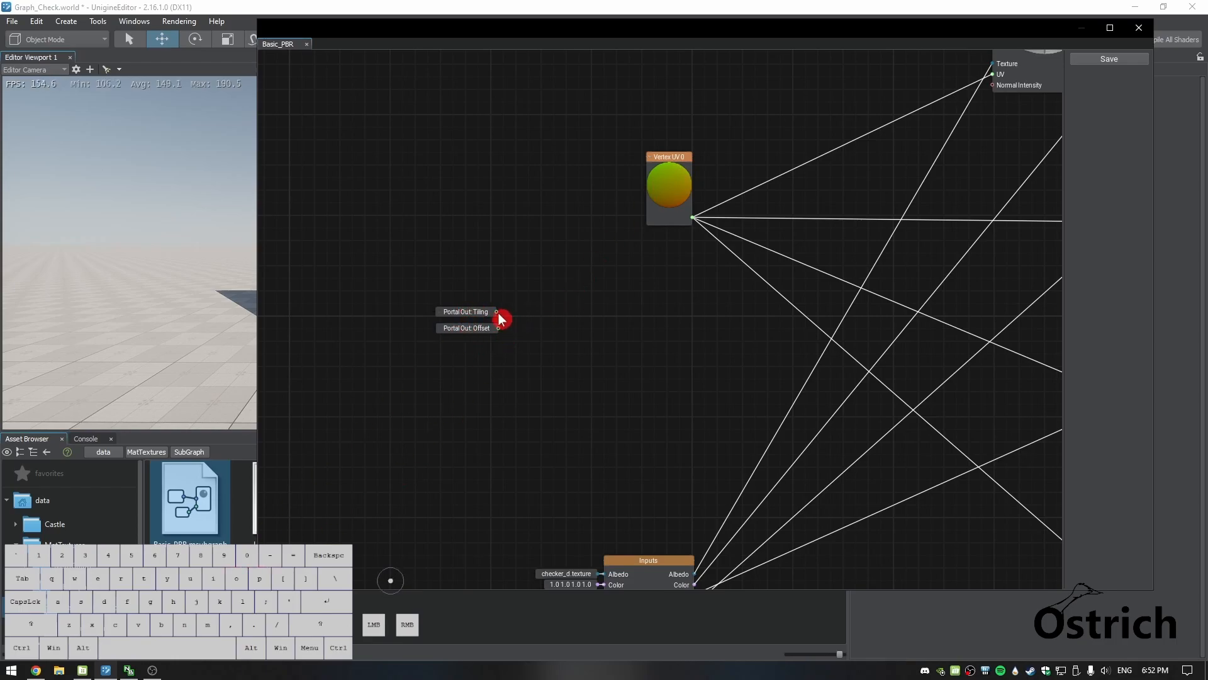
left_click_drag(496, 311, 570, 304)
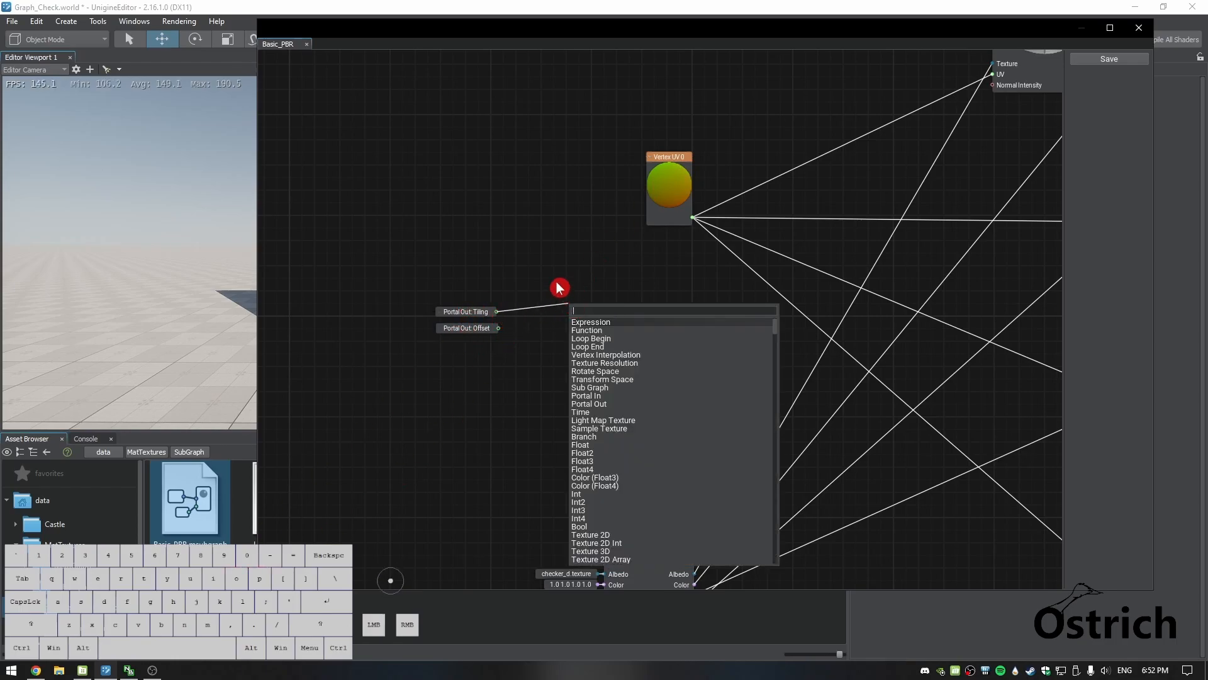
left_click(559, 287)
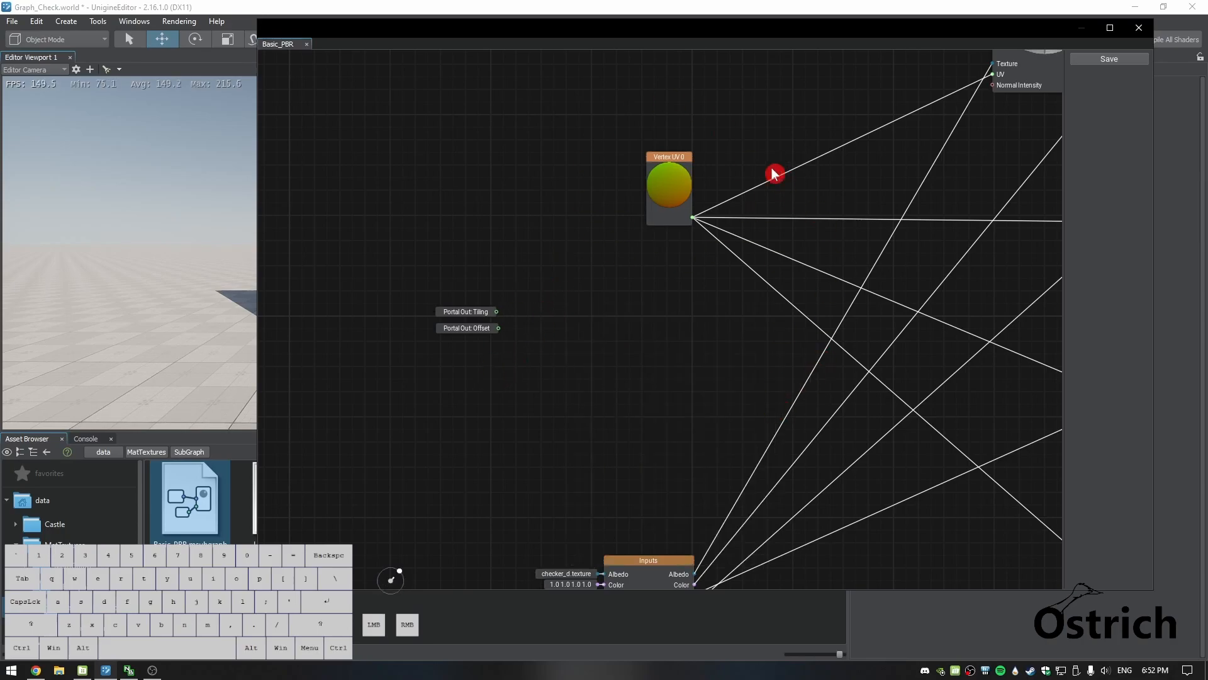
scroll(434, 491, "up", 1)
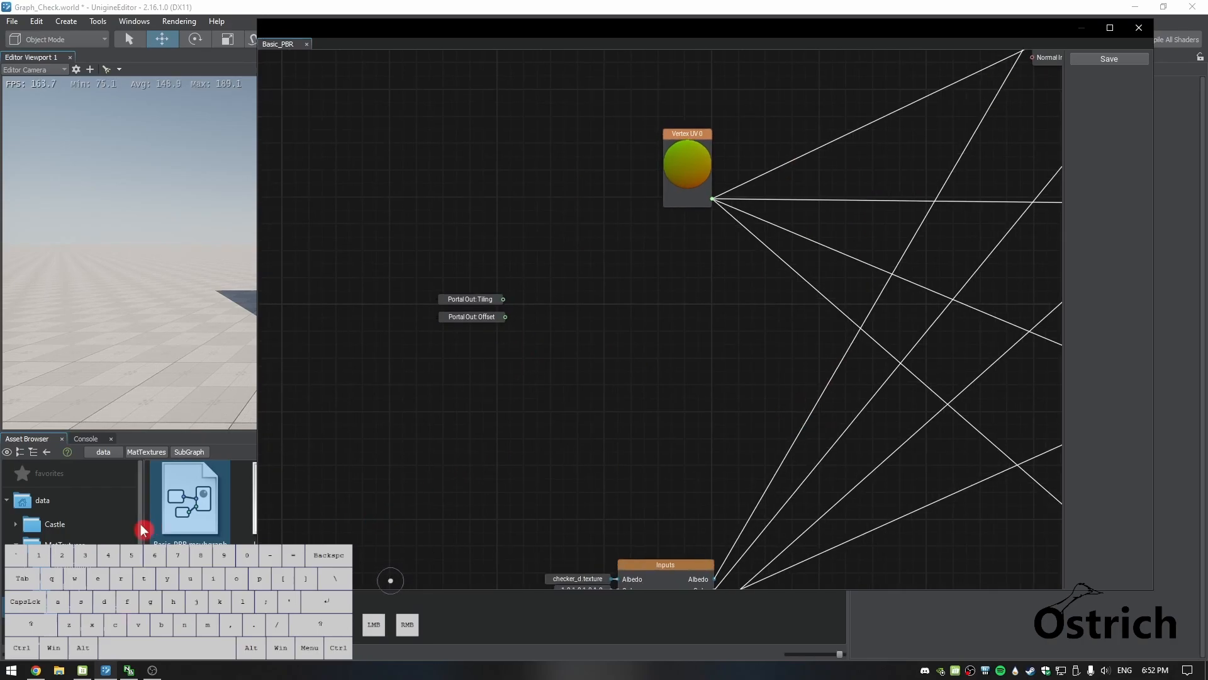
Move the graph window aside and open the subgraphs folder of the core assets
left_click_drag(141, 523, 141, 598)
left_click(51, 595)
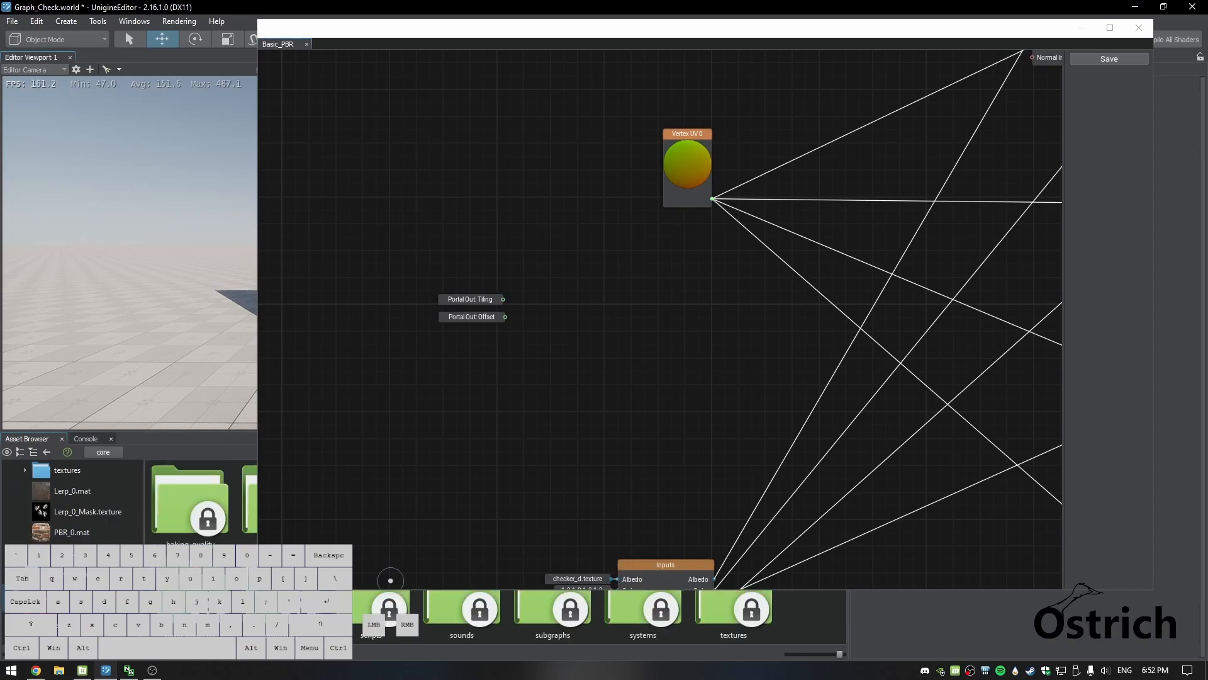
scroll(229, 466, "down", 2)
left_click_drag(615, 32, 1135, 73)
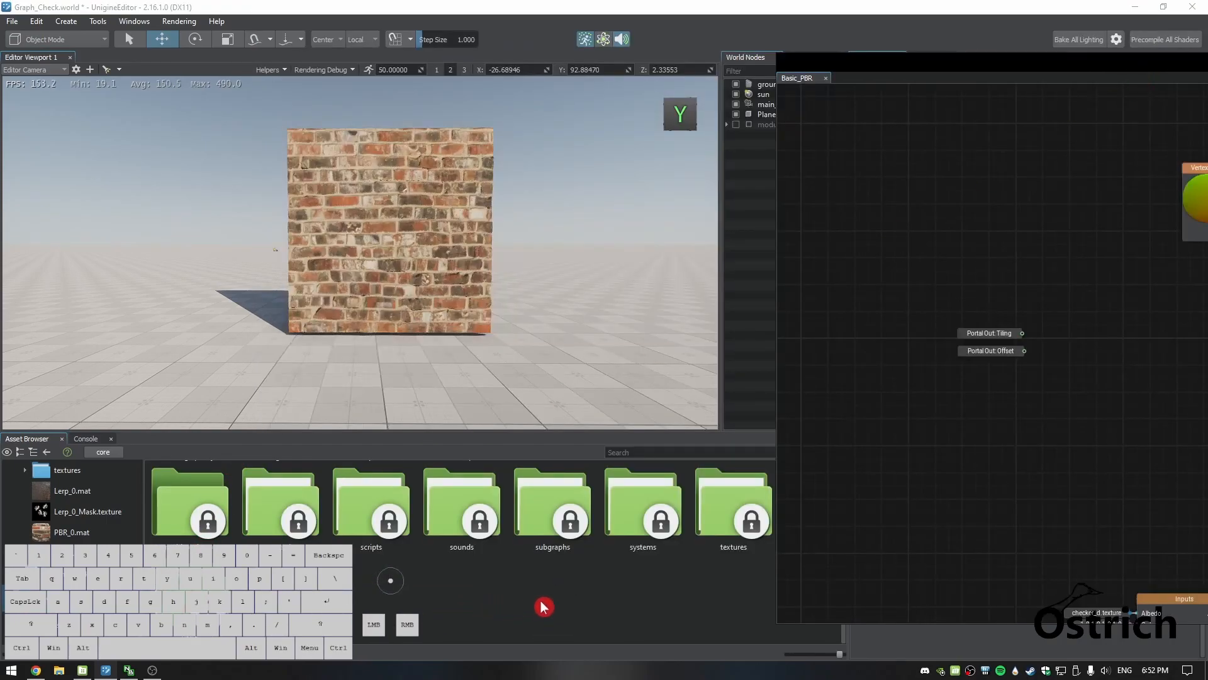
double_click(563, 531)
scroll(506, 620, "down", 3)
scroll(510, 615, "up", 3)
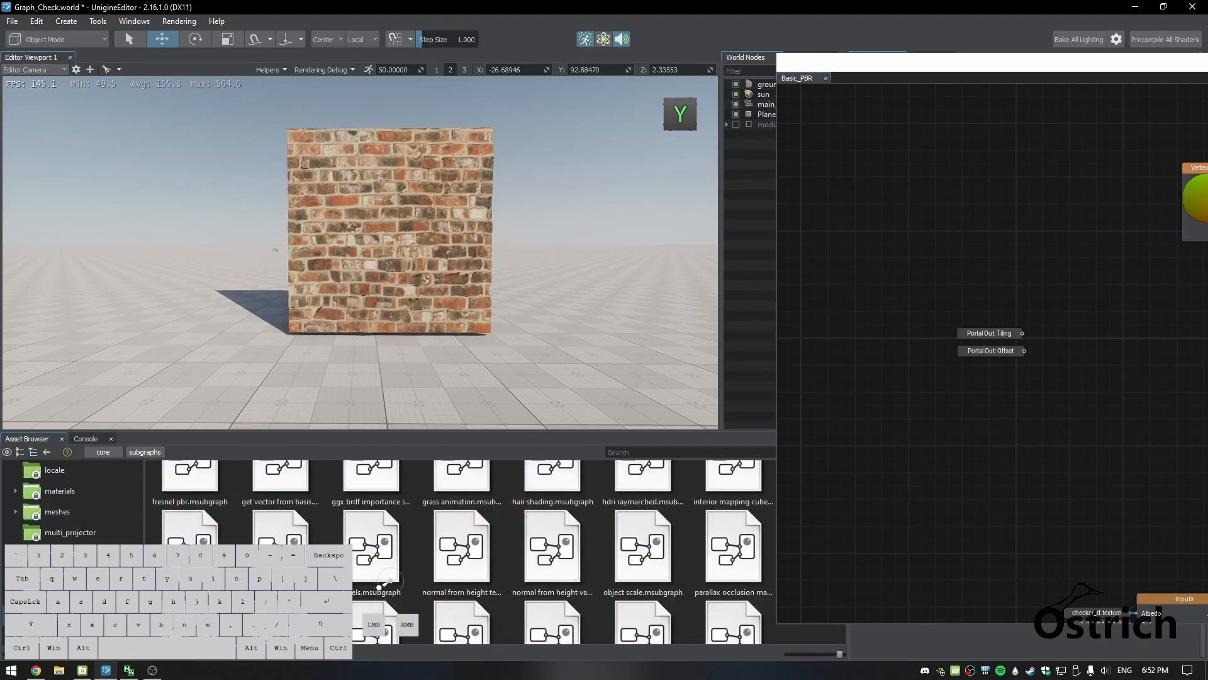
Switch to the UNIGINE SDK Browser, view the Art Samples entry among the sample demos, and return to the editor
left_click(82, 669)
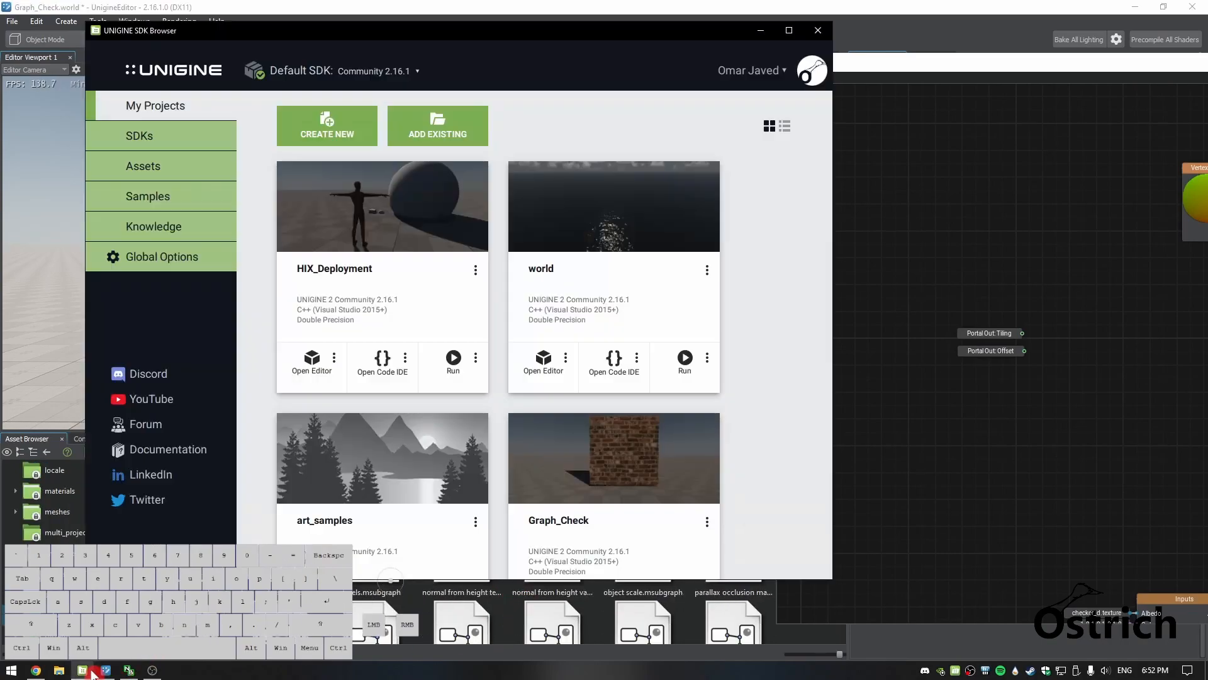
left_click(179, 197)
left_click(161, 230)
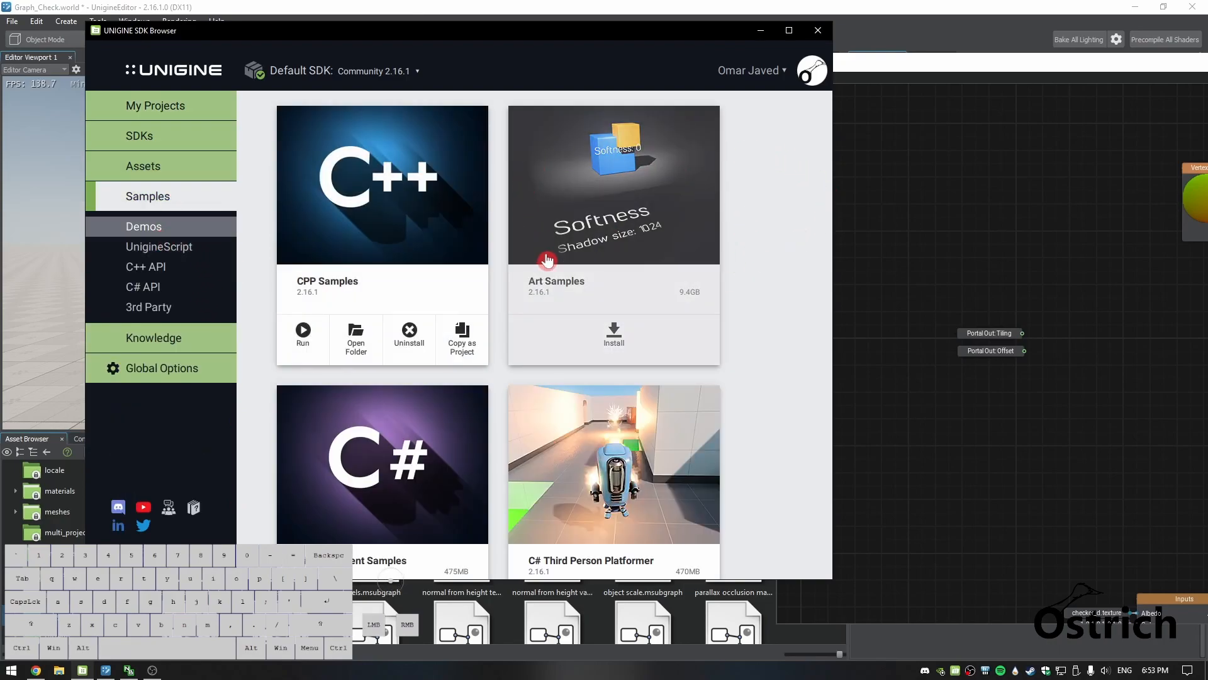
scroll(390, 582, "down", 1)
left_click(452, 629)
Browse the core subgraphs for tiling and offset and try to place it in the Basic_PBR graph
left_click(555, 608)
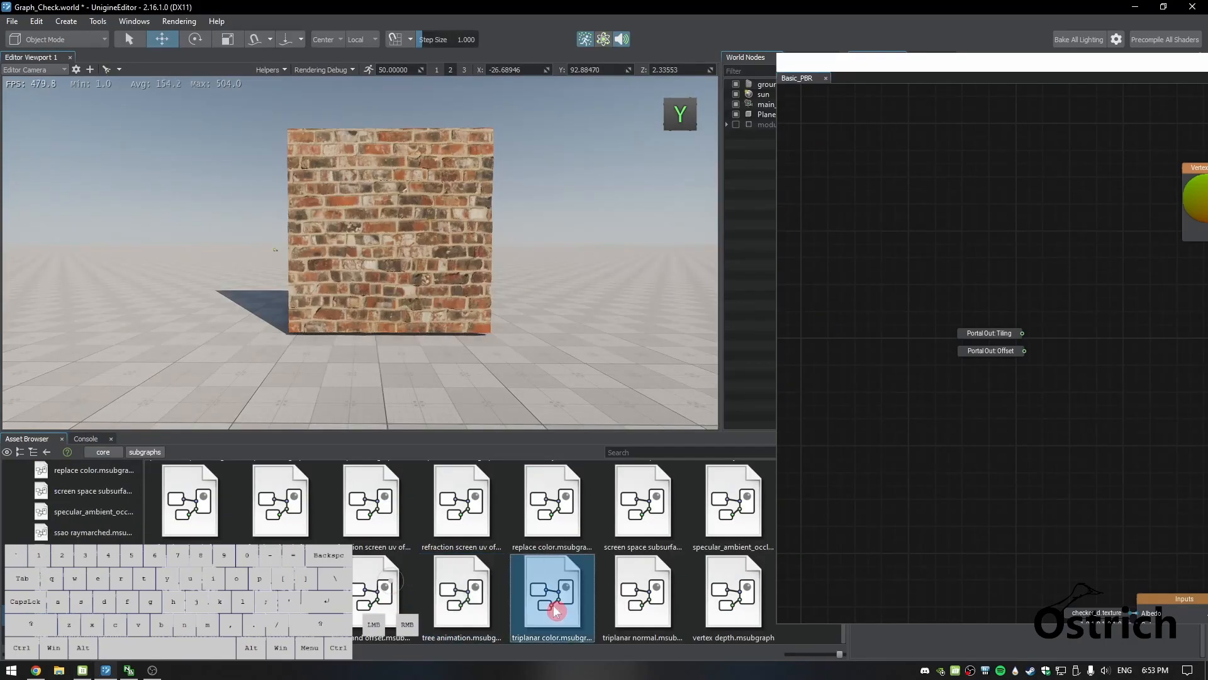
left_click(543, 523)
left_click(371, 516)
left_click(299, 519)
scroll(623, 554, "up", 10)
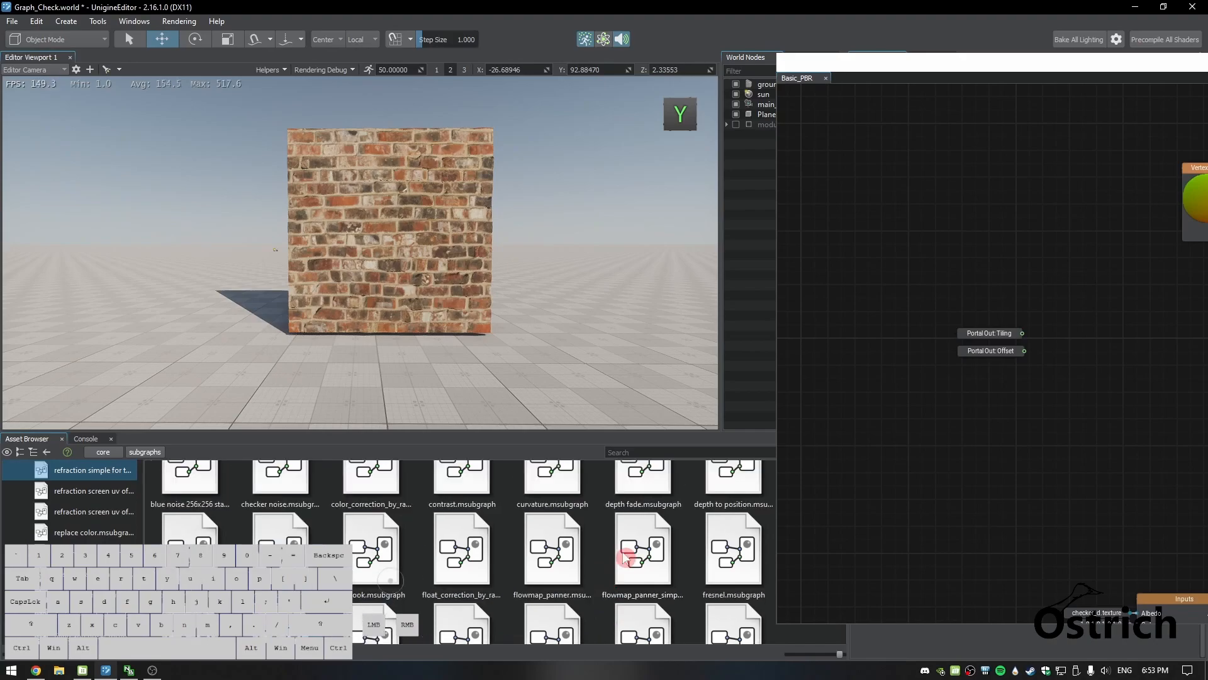
left_click(1002, 331)
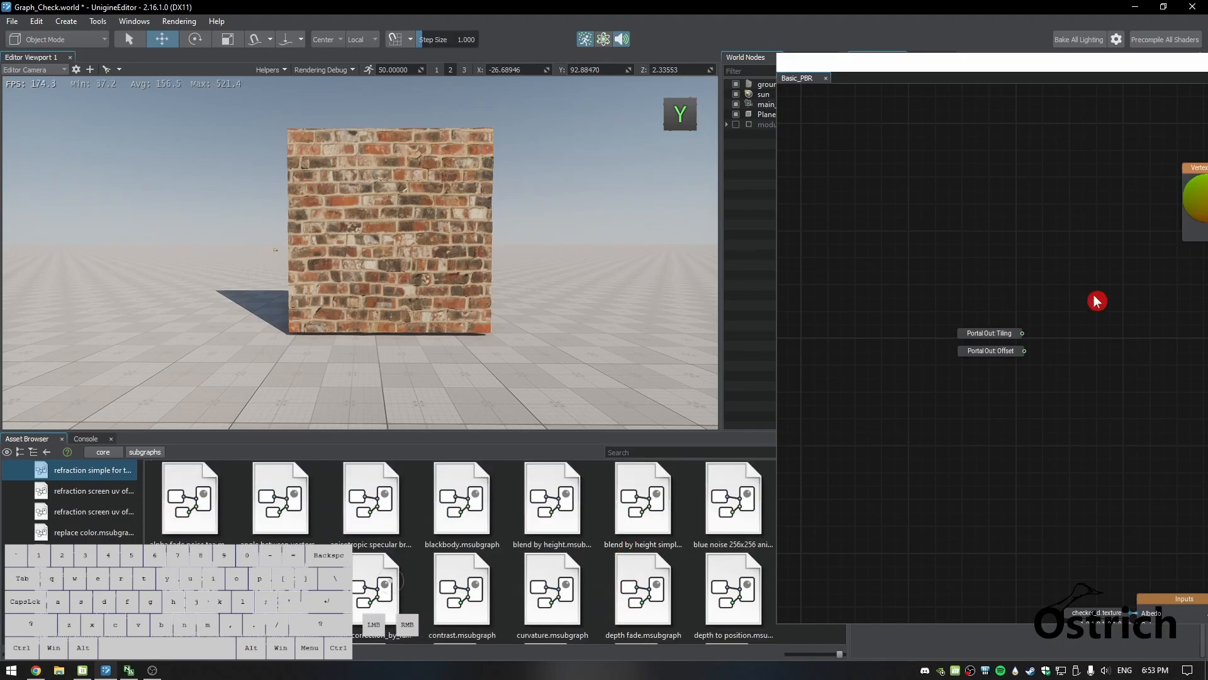
left_click_drag(139, 592, 139, 608)
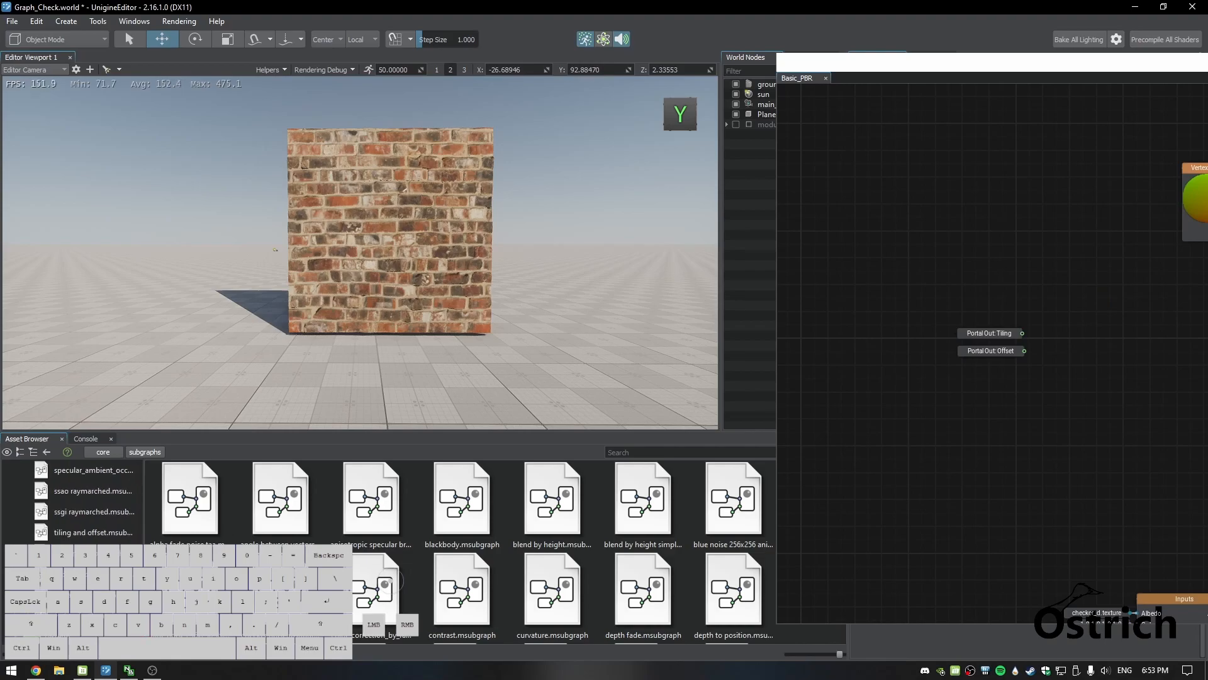
left_click_drag(73, 536, 1066, 298)
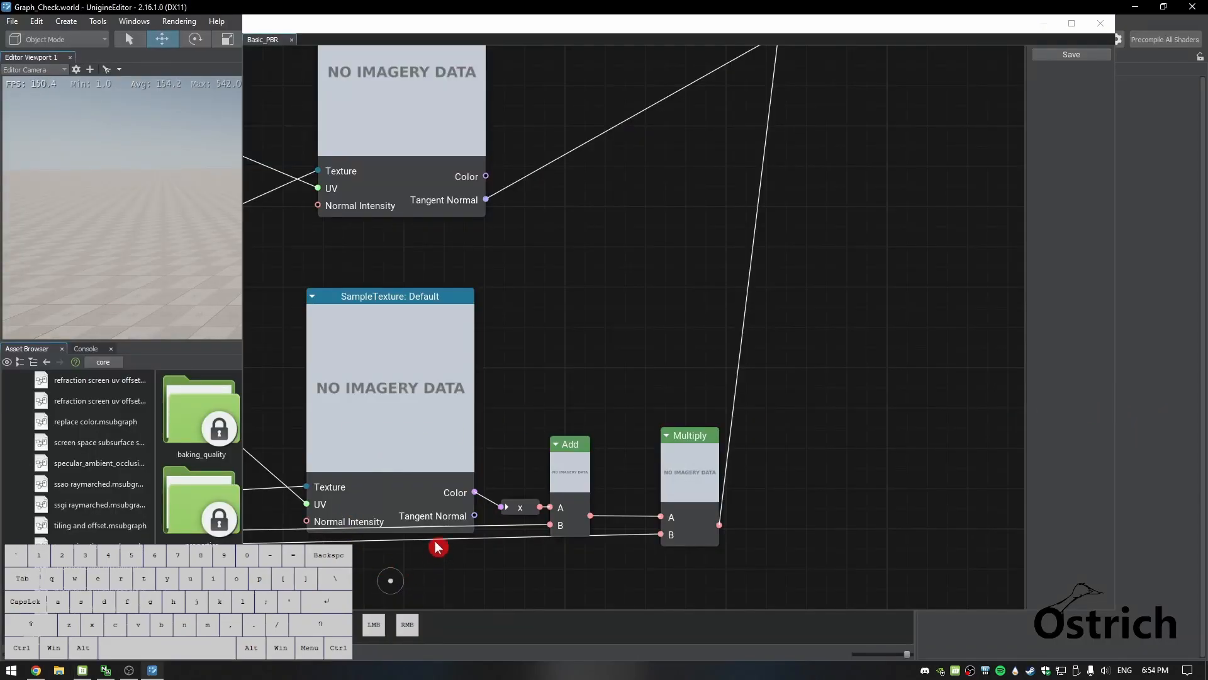
Add the core tiling and offset subgraph to the Basic_PBR graph and arrange it after the Vertex UV 0 node and portals
middle_click_drag(515, 349, 813, 381)
scroll(715, 434, "down", 4)
scroll(523, 426, "down", 1)
middle_click_drag(426, 303, 773, 385)
middle_click_drag(517, 345, 557, 357)
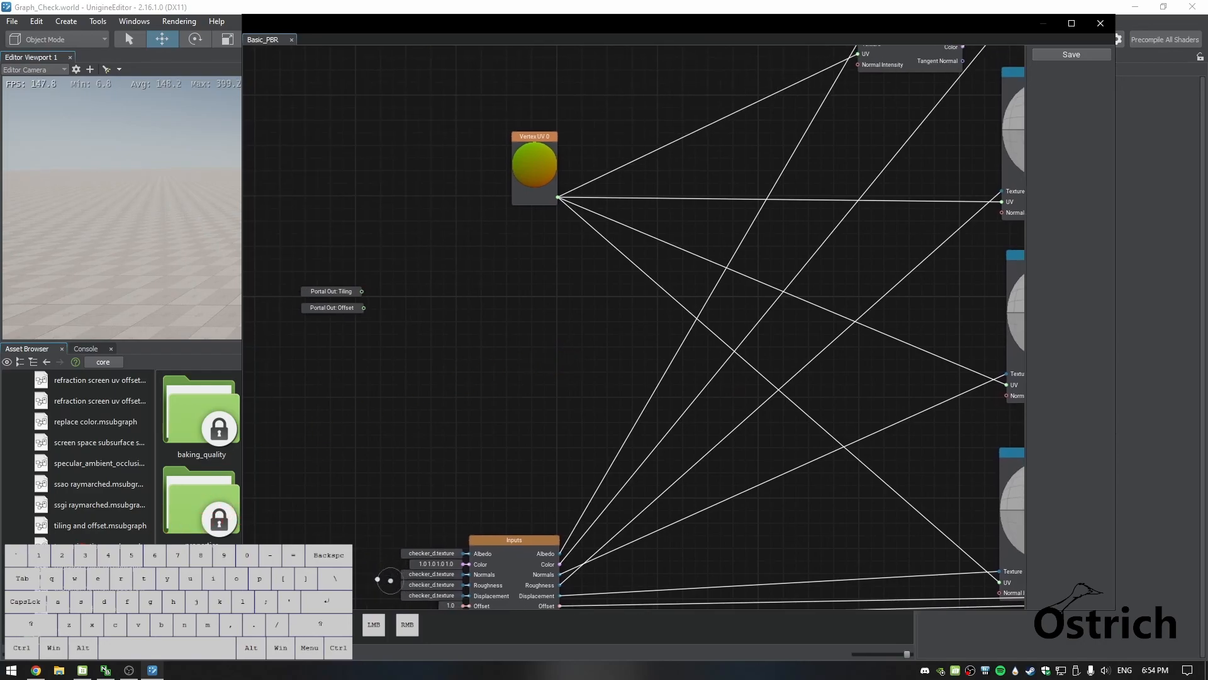
left_click_drag(68, 531, 375, 382)
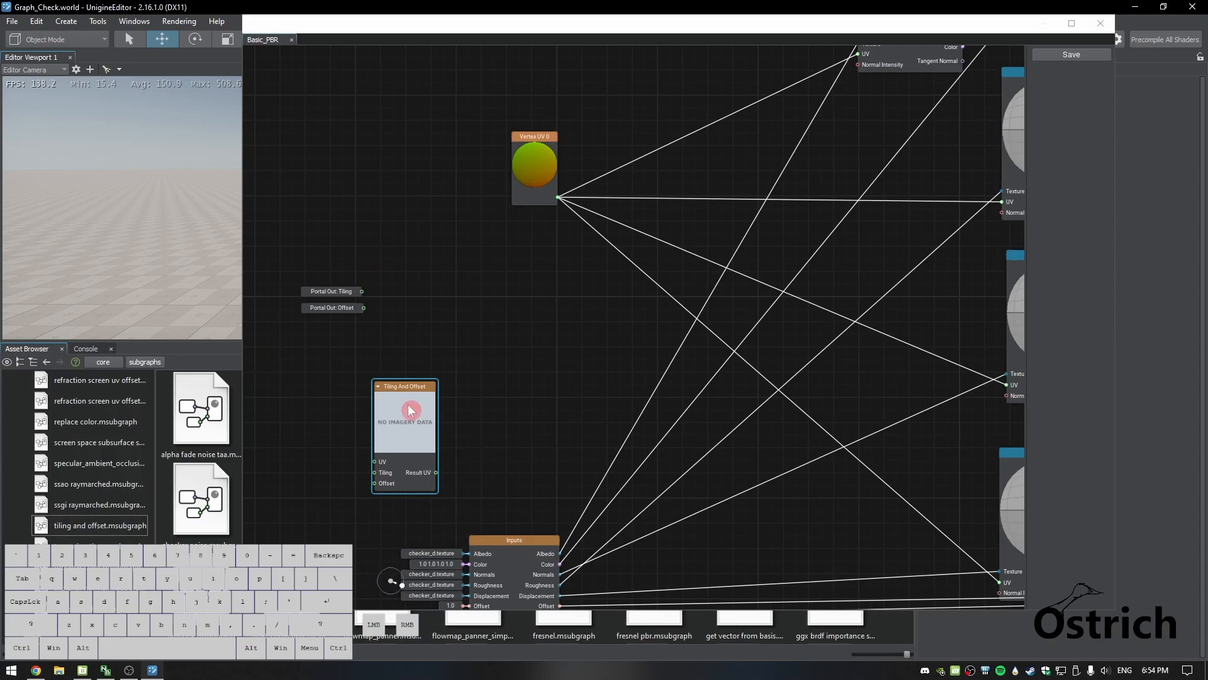
left_click_drag(403, 394, 516, 206)
left_click_drag(535, 164, 375, 155)
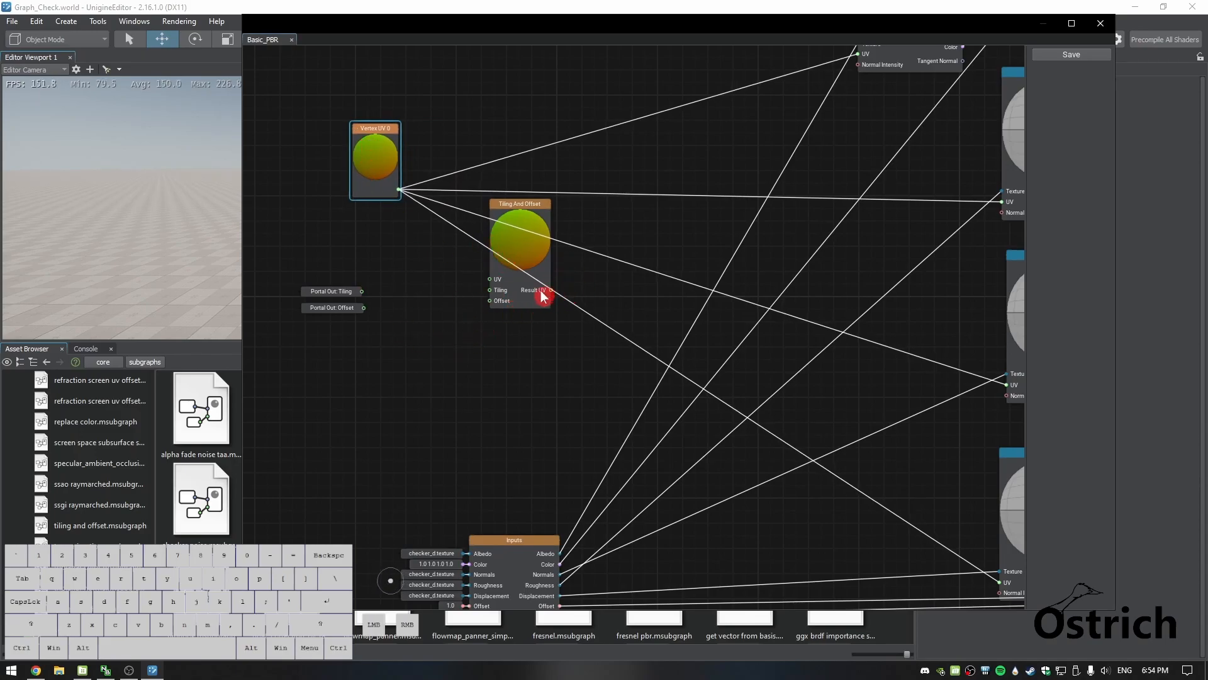
Connect Vertex UV 0 and the Tiling and Offset portals to the matching Tiling And Offset inputs, collapsing the Vertex UV 0 preview
left_click_drag(399, 189, 490, 279)
left_click(356, 129)
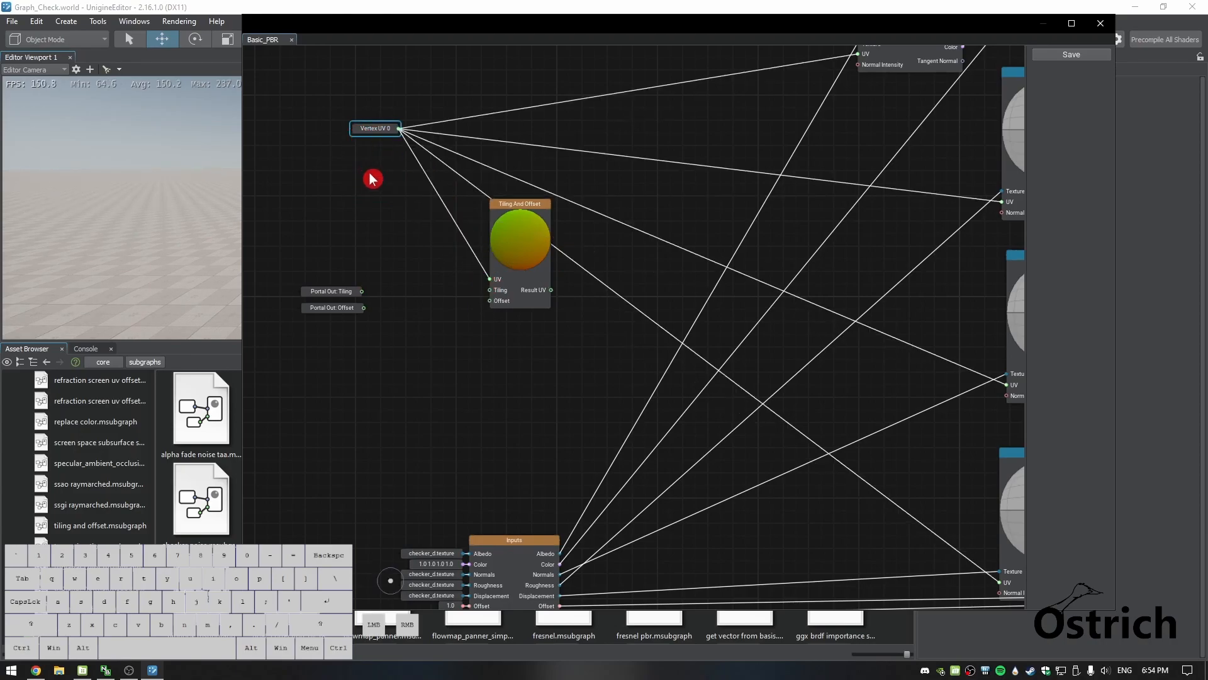
left_click_drag(363, 292, 490, 290)
left_click_drag(365, 313, 489, 300)
Connect the Tiling And Offset node's Result UV to the UV inputs of all four SampleTexture nodes and close the graph
middle_click_drag(669, 259, 564, 388)
left_click_drag(435, 431, 728, 205)
left_click_drag(431, 431, 873, 346)
left_click_drag(429, 430, 885, 525)
middle_click_drag(881, 523, 847, 350)
left_click_drag(396, 258, 847, 555)
middle_click_drag(440, 284, 619, 383)
left_click_drag(400, 200, 482, 343)
middle_click_drag(569, 463, 464, 395)
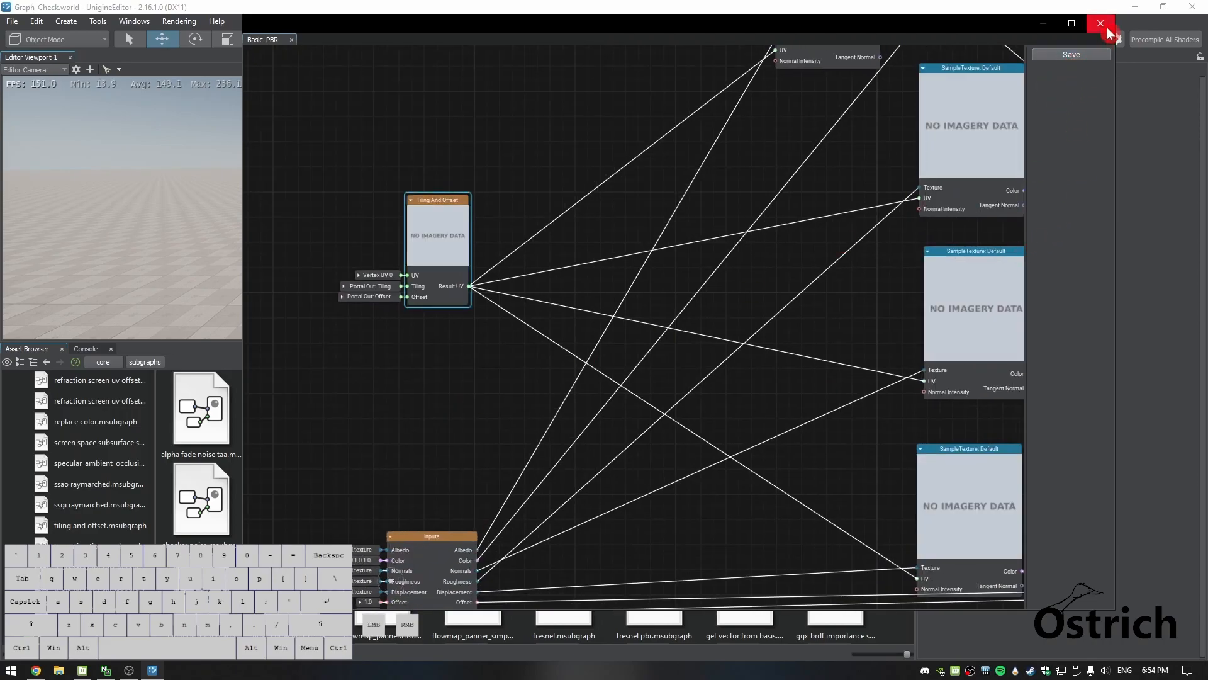
left_click(1102, 25)
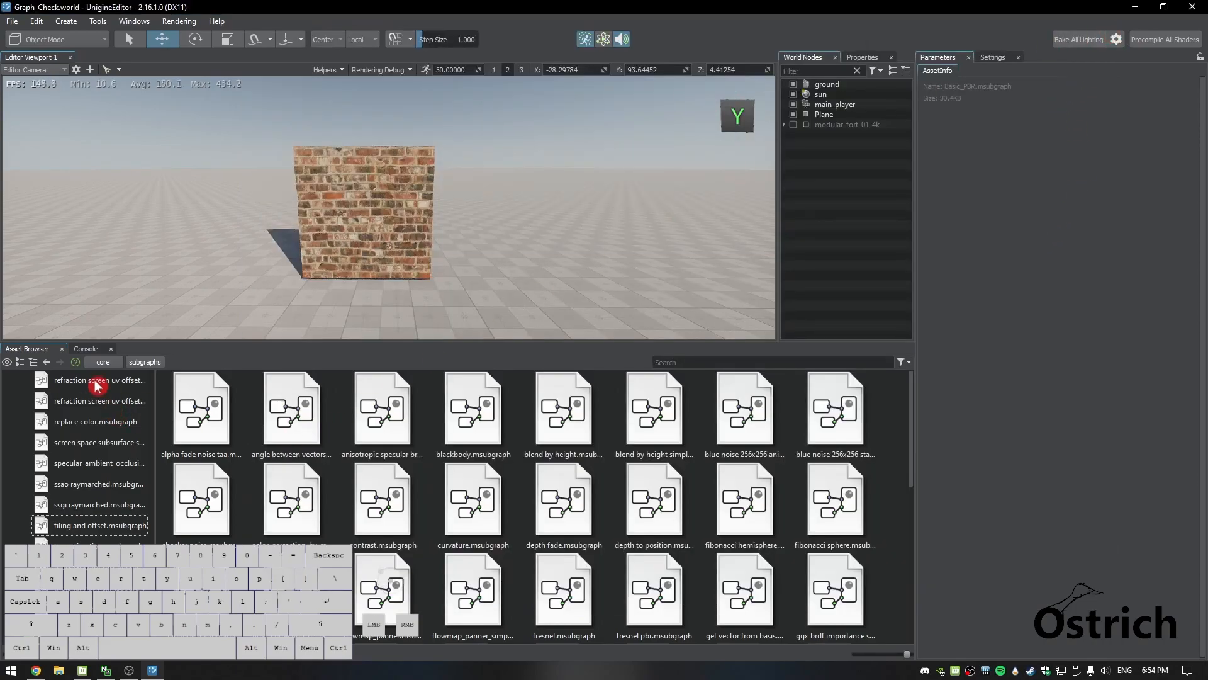
Return to the MatTextures folder and show the parameters of the PBR_0 material
left_click(102, 362)
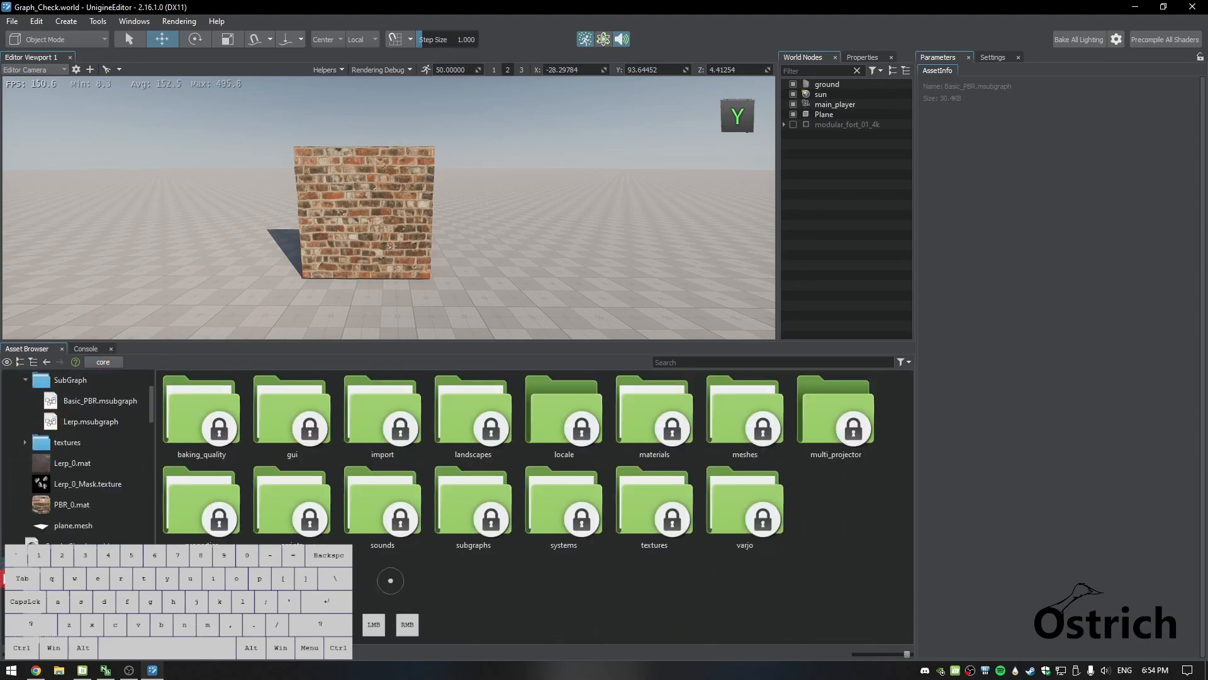
scroll(76, 453, "up", 1)
left_click(54, 403)
scroll(52, 409, "up", 2)
left_click(51, 403)
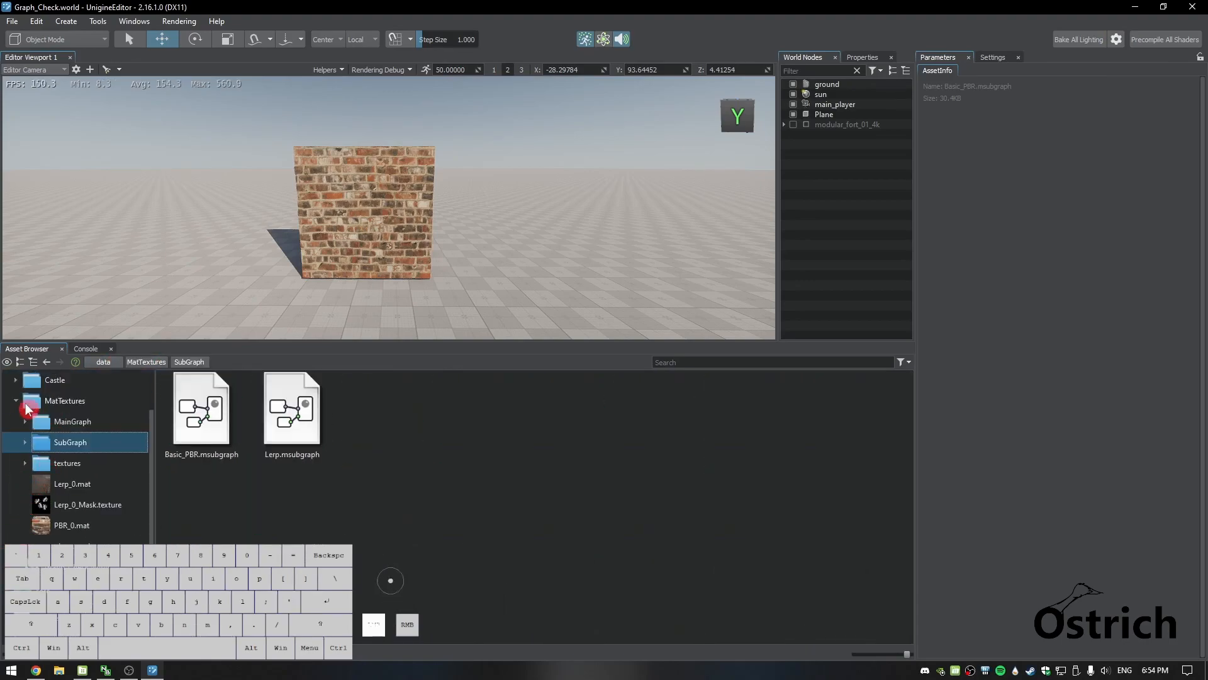
left_click(680, 448)
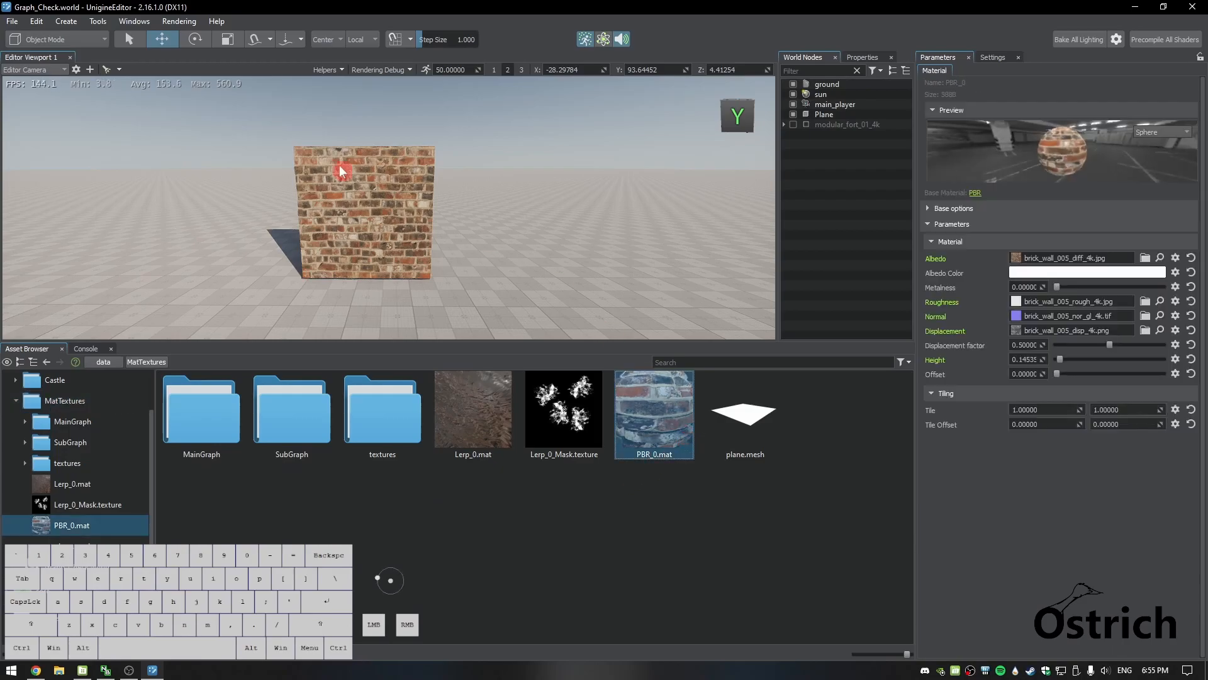
left_click(346, 175)
left_click(846, 137)
left_click(678, 415)
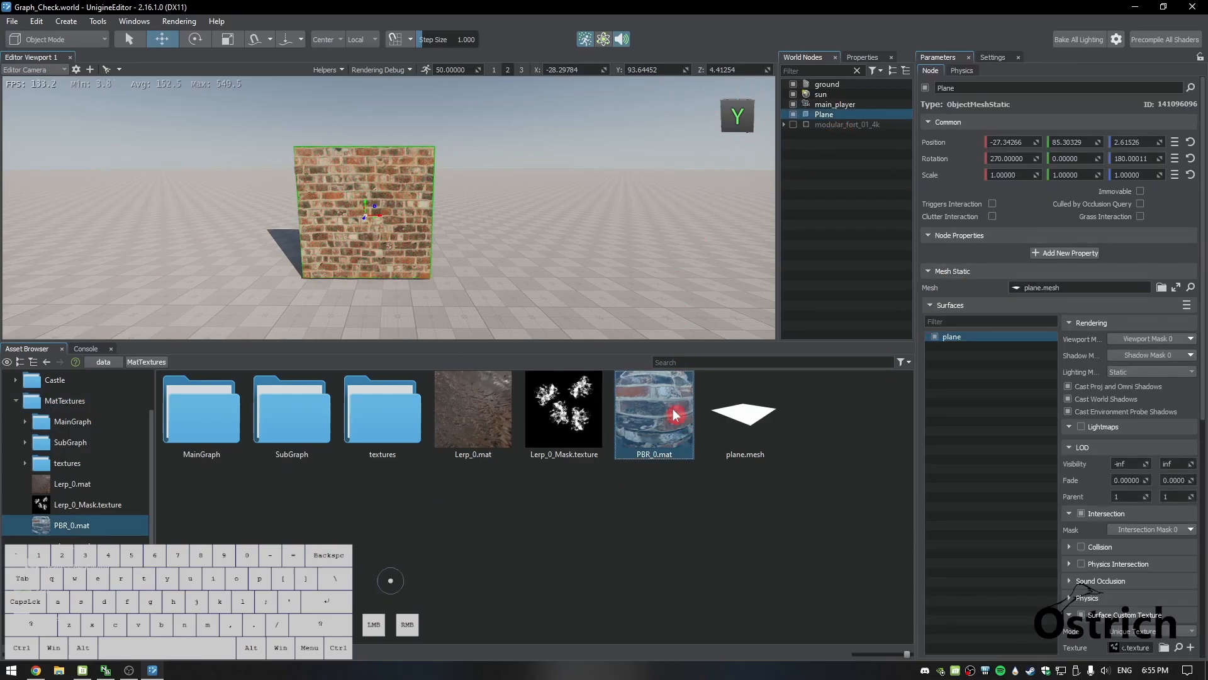
Test the PBR_0 material's Tile Offset and Tile values on a close view of the brick plane, restoring the defaults
right_click_drag(569, 256, 557, 275)
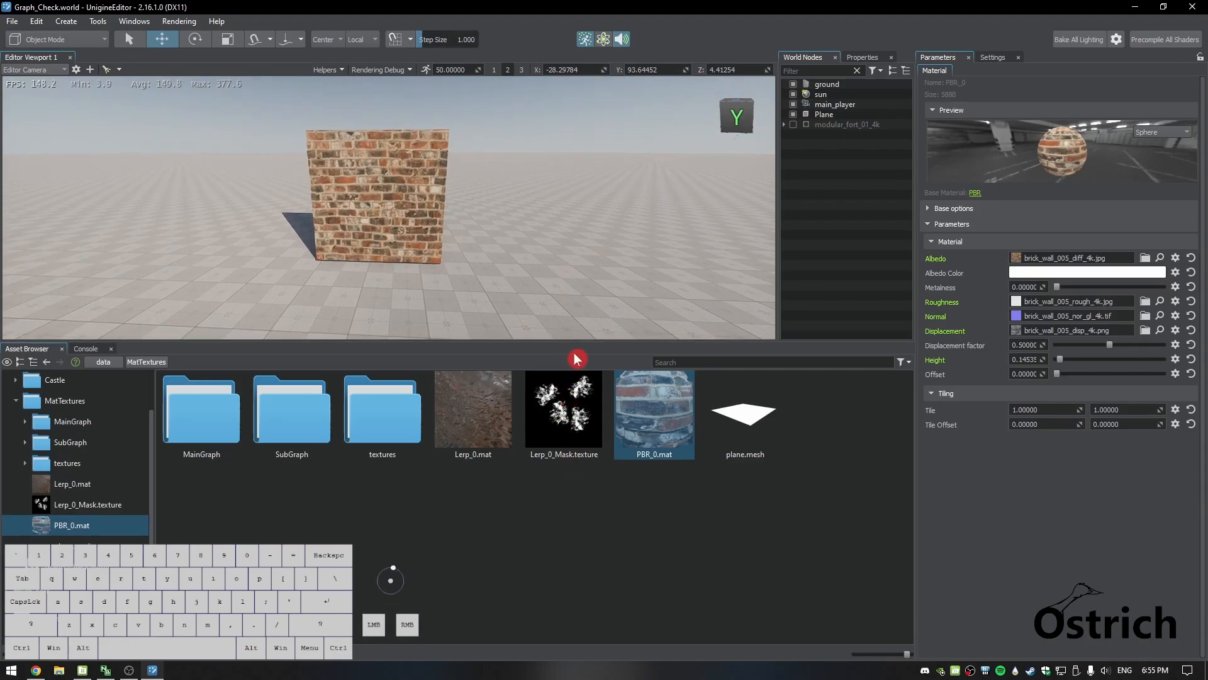
left_click_drag(573, 345, 573, 570)
right_click_drag(479, 389, 459, 372)
key("w")
key("s")
key("1")
key("w")
mouse_move(1080, 431)
left_mouse_down()
mouse_move(1132, 374)
mouse_move(1085, 425)
left_mouse_up()
mouse_move(1160, 424)
left_mouse_down()
mouse_move(1177, 406)
mouse_move(1151, 444)
mouse_move(1163, 429)
left_mouse_up()
left_click_drag(1081, 411, 1160, 410)
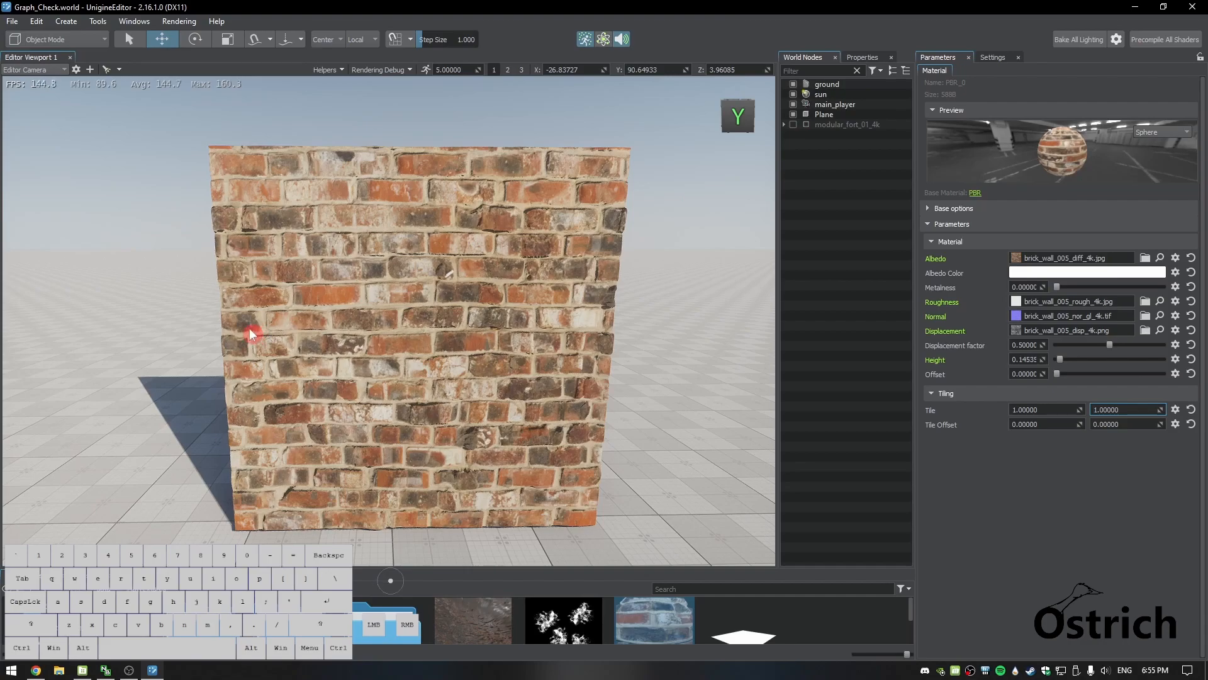
left_click(937, 449)
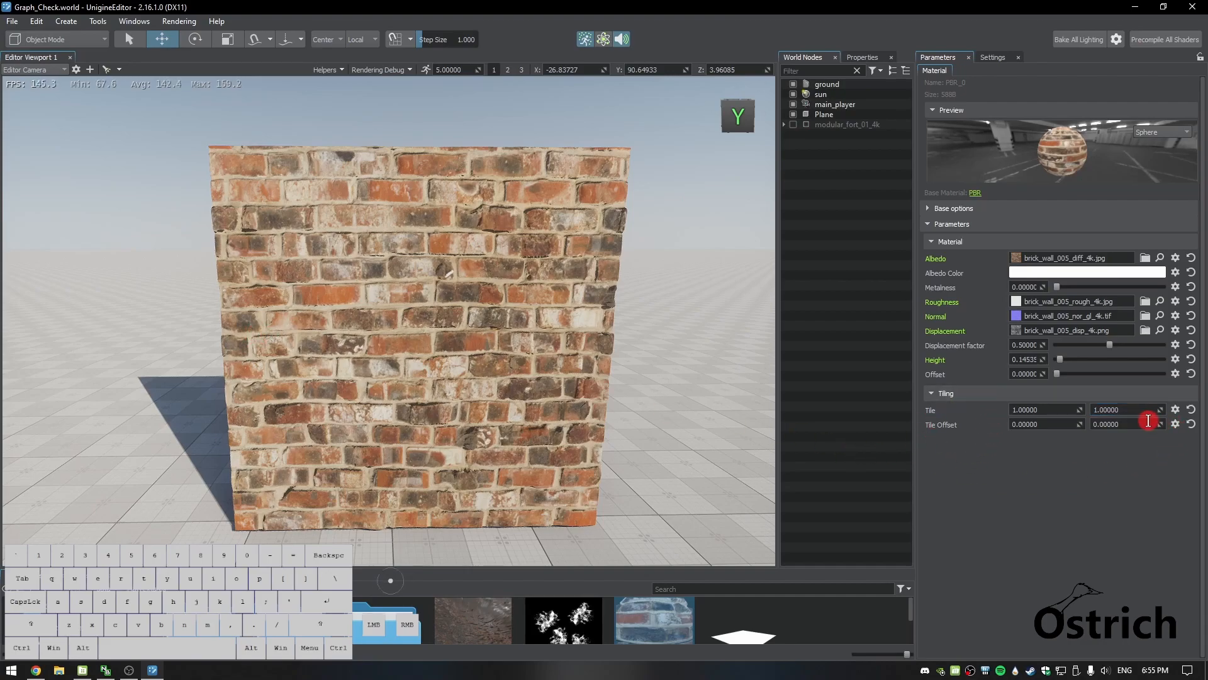
Enable the hidden modular_fort_01_4k node in the world, bring the fort into view and expand its child meshes
left_click_drag(669, 570, 632, 387)
left_click(586, 541)
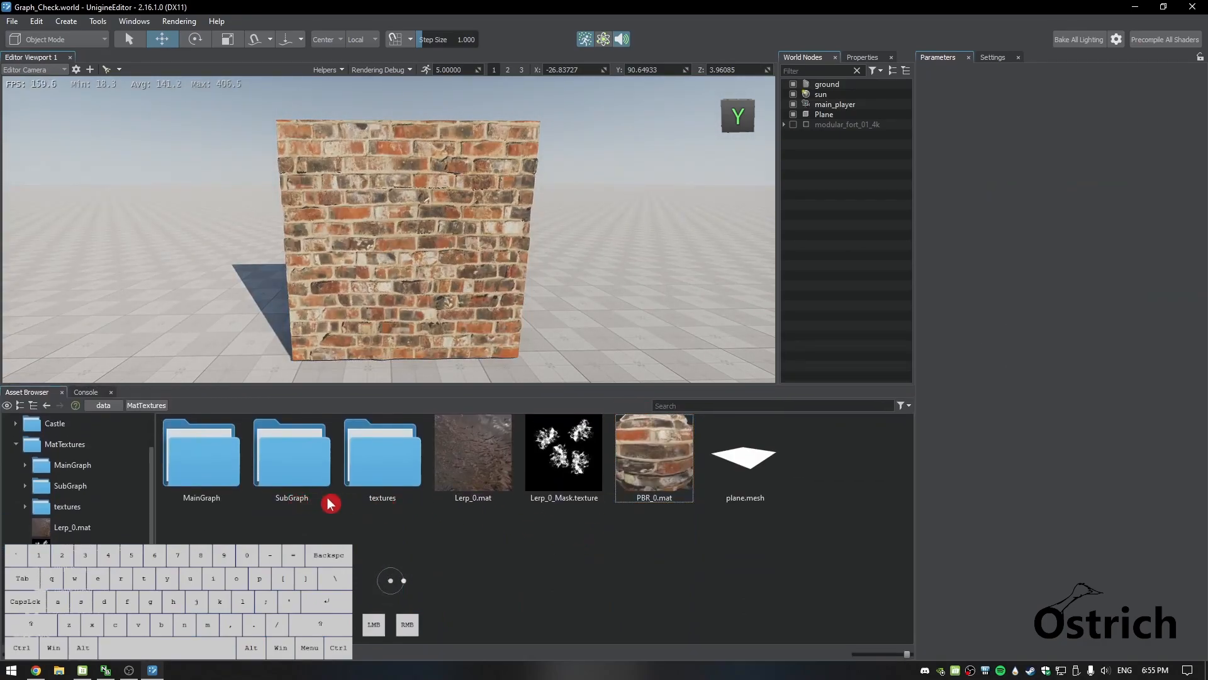
left_click_drag(519, 387, 512, 434)
left_click(818, 124)
right_click_drag(377, 351, 774, 167)
key("shift+a")
key("shift+q")
left_click(785, 126)
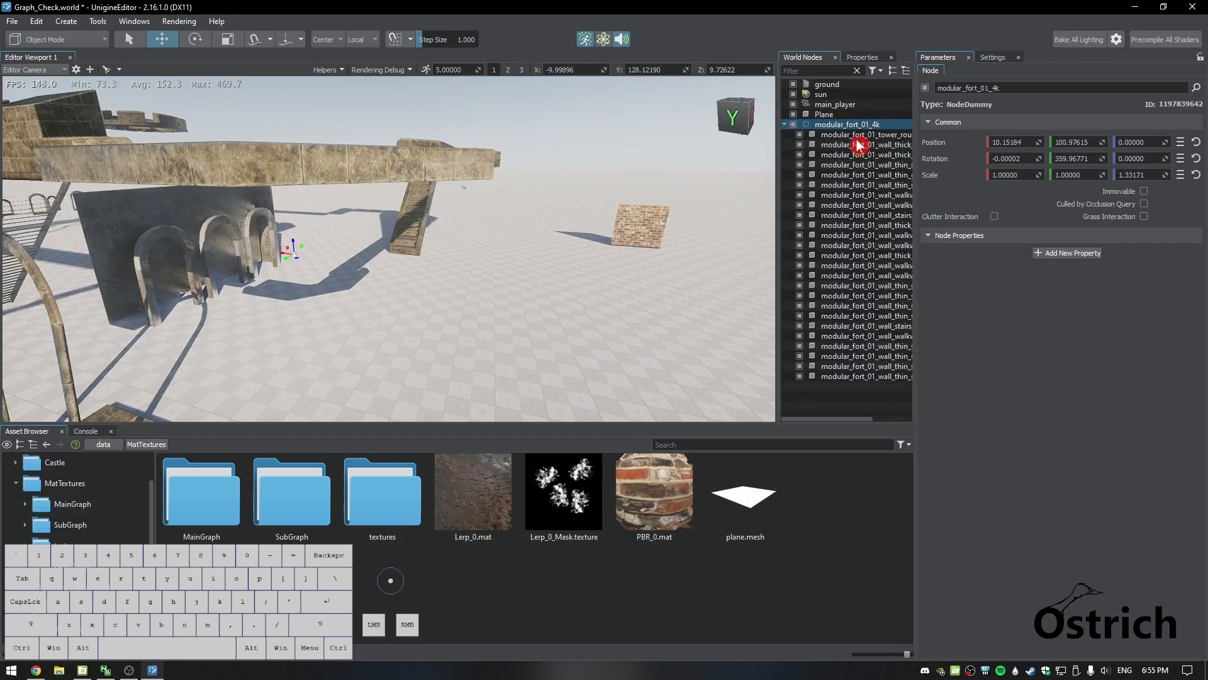
Select all child meshes of modular_fort_01_4k and only their modular_fort_01_wall_1 surface, showing its surface material
left_click(859, 144)
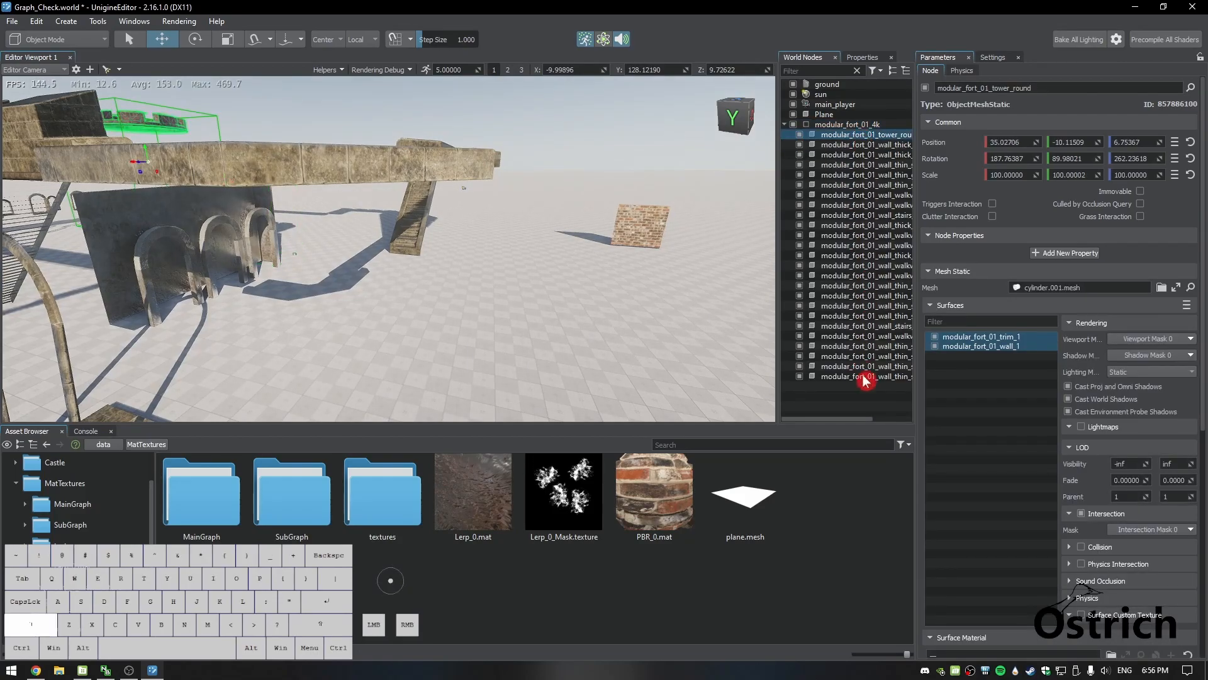
left_click(863, 375, "shift")
left_click(983, 359)
right_click_drag(554, 327, 493, 287)
key("a")
key("q")
key("s")
key("e")
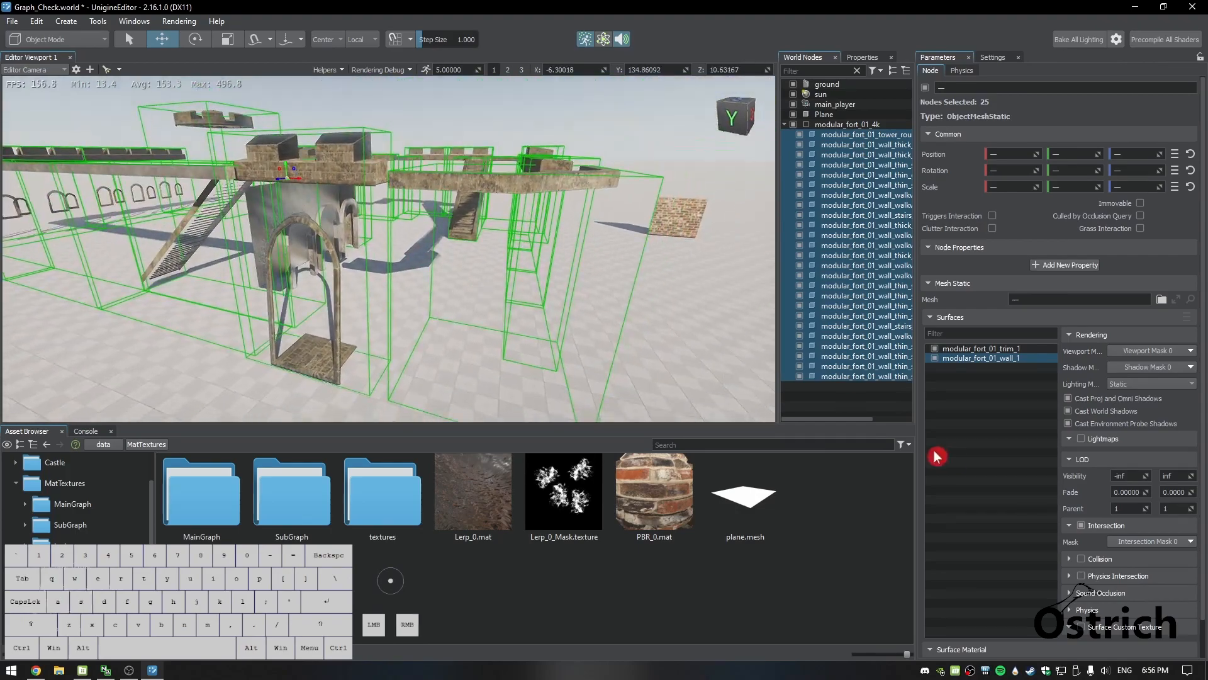
scroll(936, 454, "down", 1)
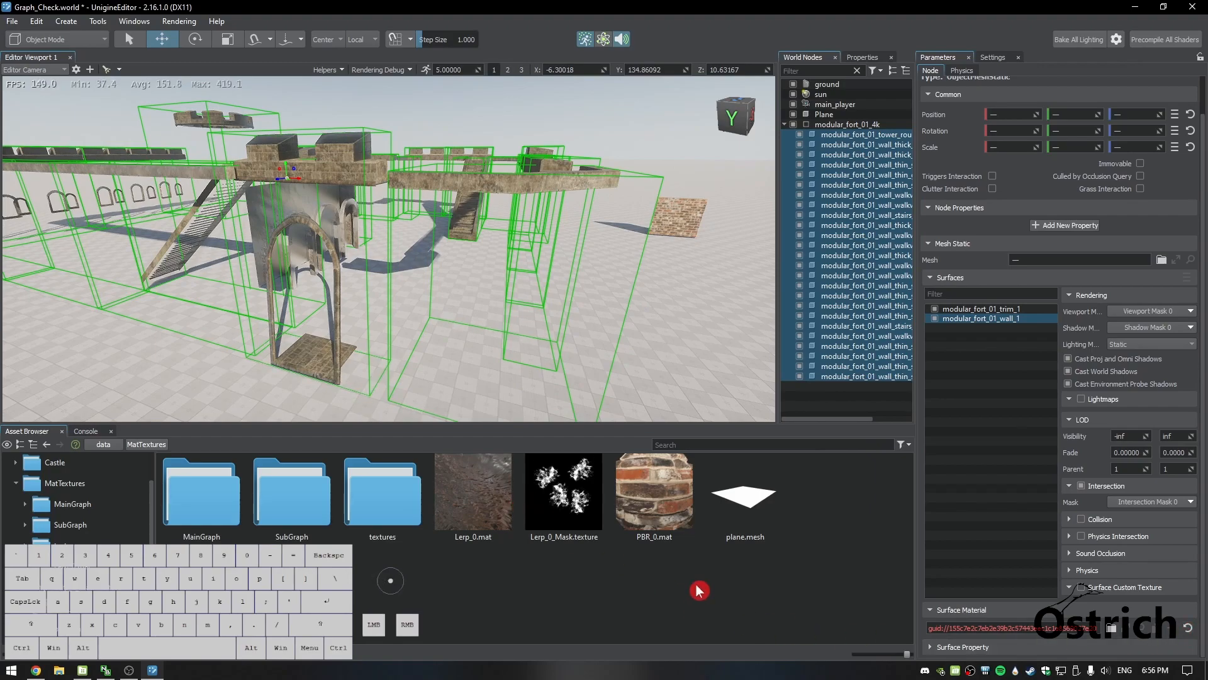
Assign PBR_0.mat to the selected wall surfaces of the fort and view the outer walls
left_click_drag(665, 514, 759, 525)
left_click_drag(991, 625, 991, 625)
right_click_drag(573, 316, 427, 298)
key("w")
key("e")
key("d")
key("q")
key("s")
Set the PBR_0 material's Tile values to 3 and 3.3 and view the whole fort from outside
left_click(629, 477)
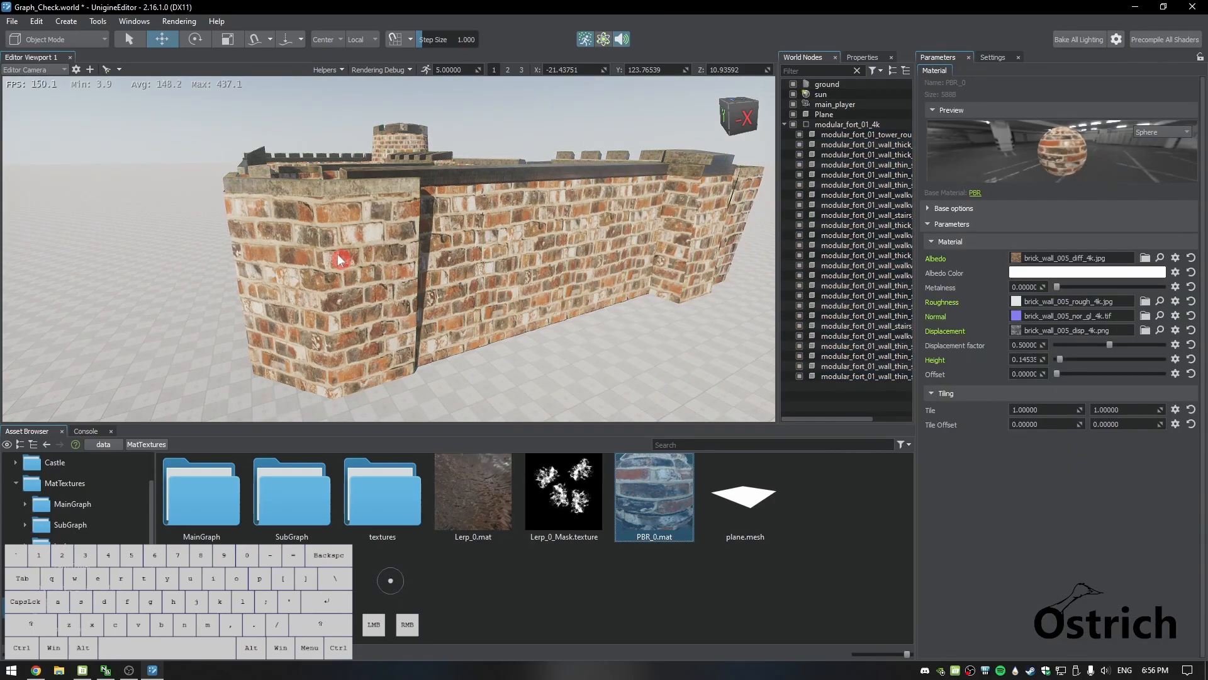
left_click(1085, 409)
left_click_drag(1085, 404, 1146, 342)
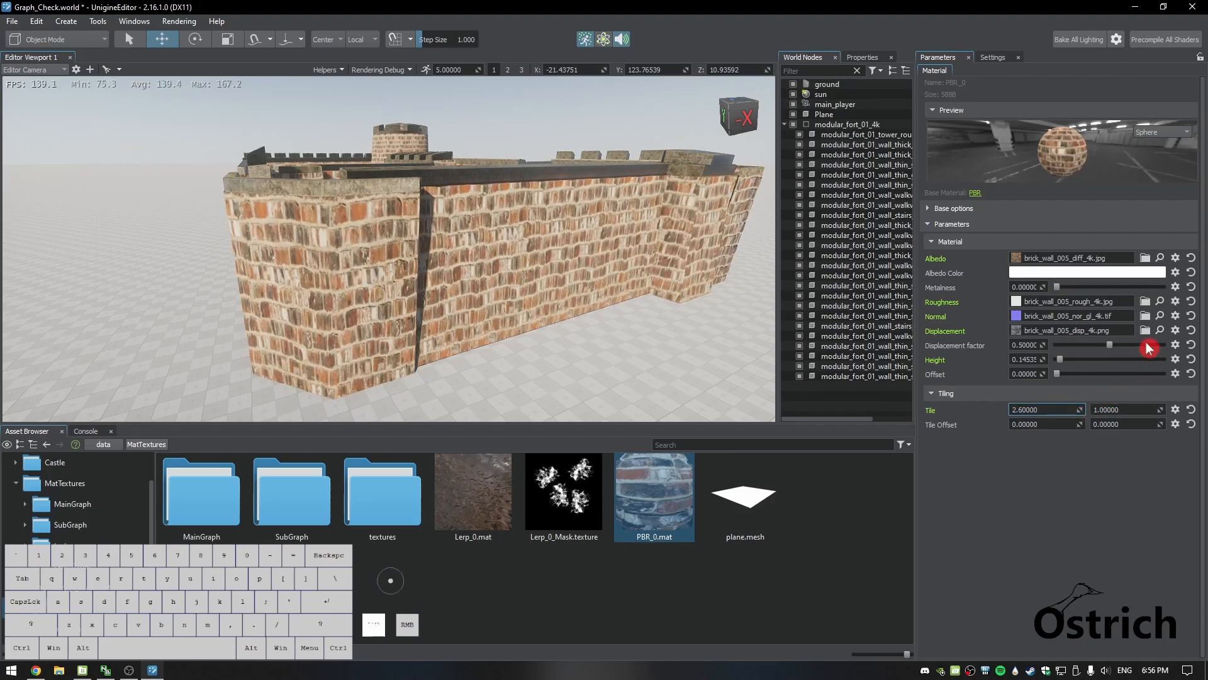
left_click_drag(1158, 409, 1207, 367)
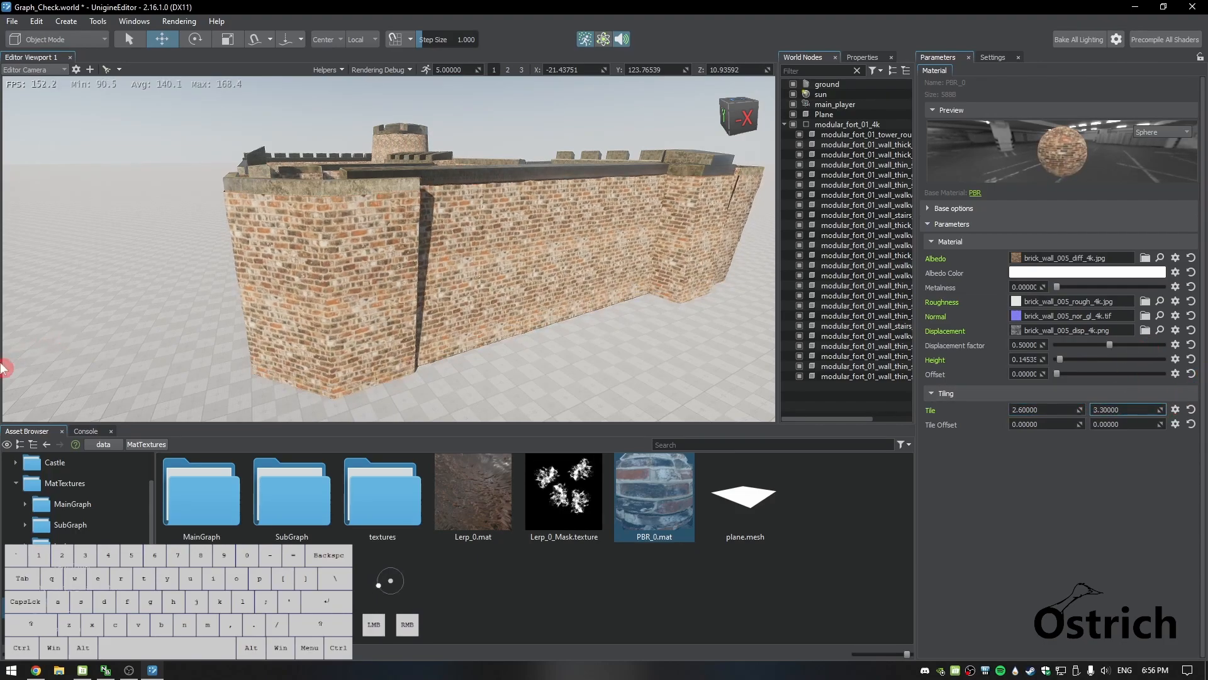
left_click_drag(1081, 411, 1098, 391)
right_click_drag(343, 292, 591, 323)
key("shift+w")
key("shift+a")
key("shift+e")
key("shift+s")
key("shift+q")
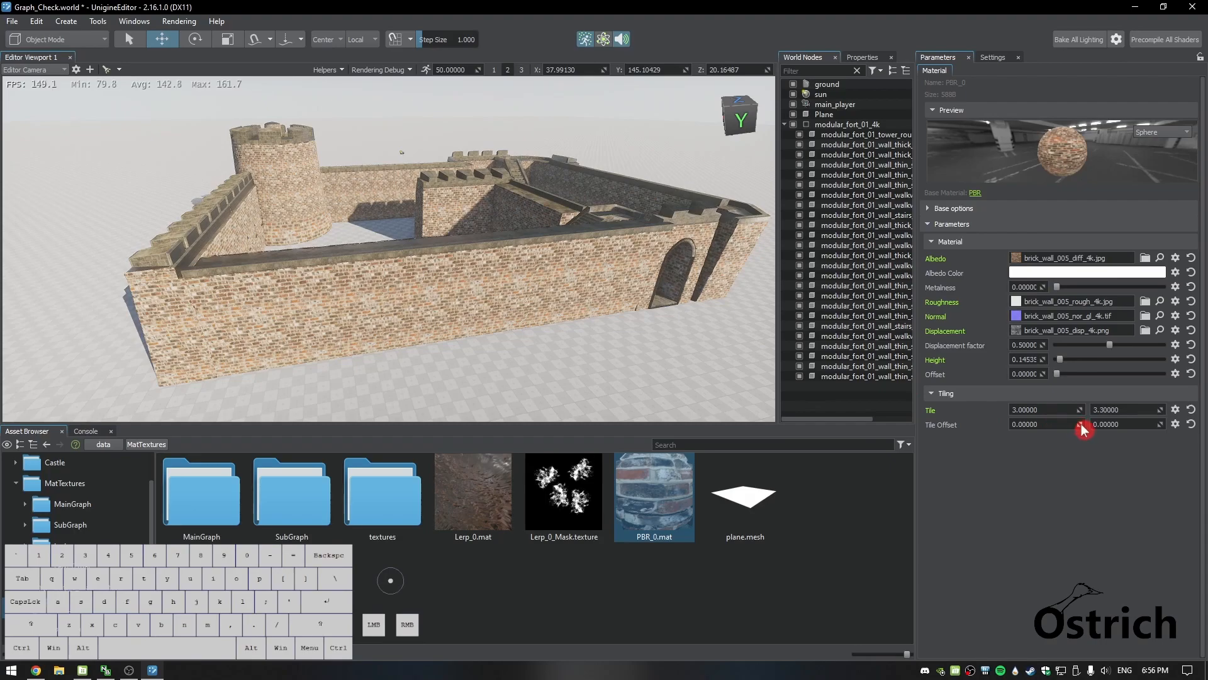
Raise the first Tile value of PBR_0 to 4 and inspect the brick walls around the fort and its gate
left_click_drag(1082, 430, 1123, 373)
key("w")
right_click_drag(620, 378, 431, 323)
key("d")
key("w")
key("d")
key("s")
key("e")
key("d")
key("w")
key("shift+a")
key("shift+q")
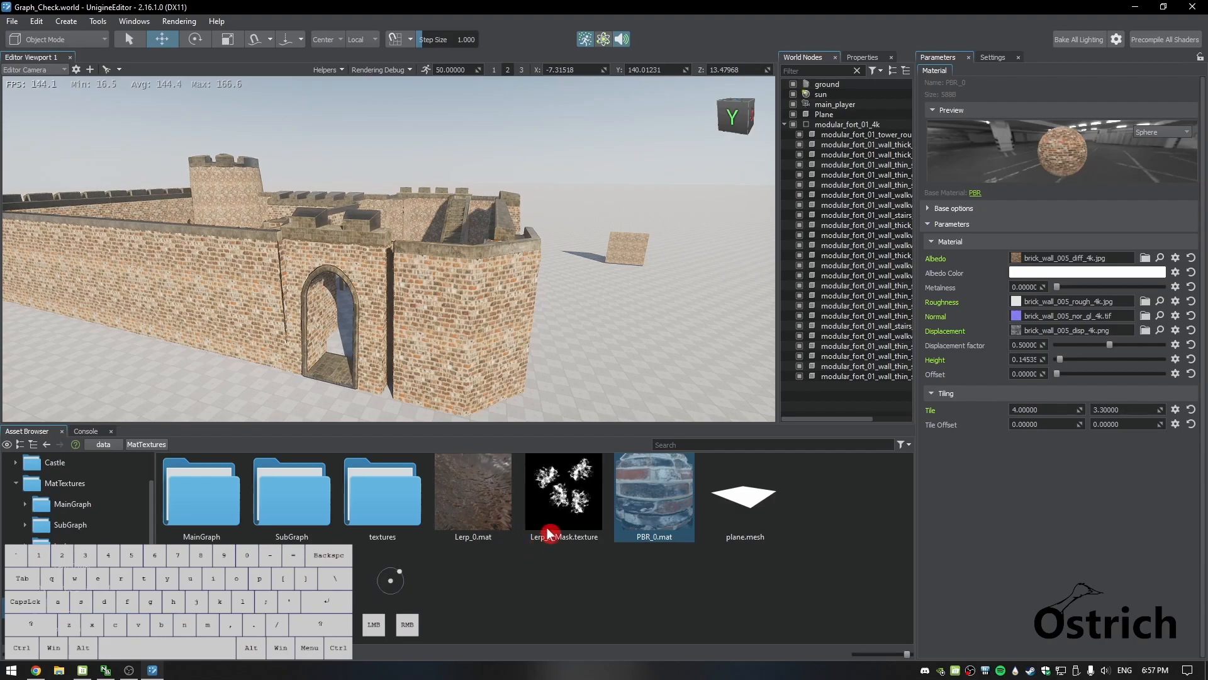
Open the subgraphs folder inside the core folder and enlarge the asset list to show the built-in subgraphs
mouse_move(549, 533)
left_click(363, 562)
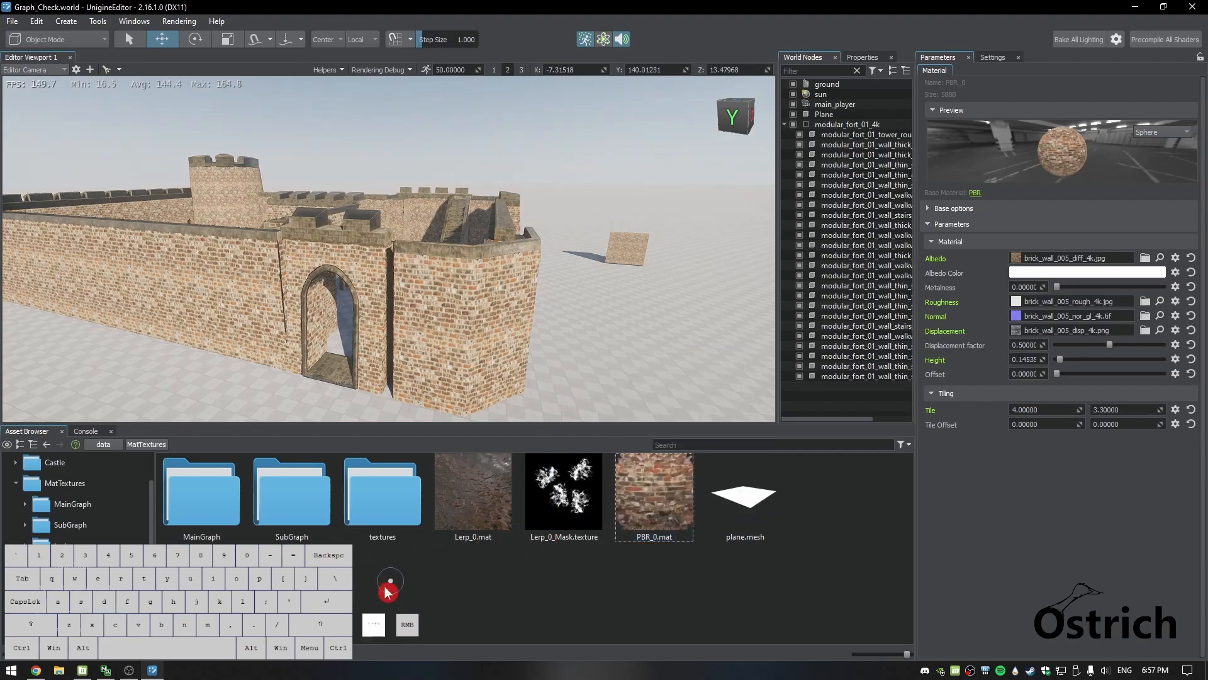
scroll(153, 541, "down", 2)
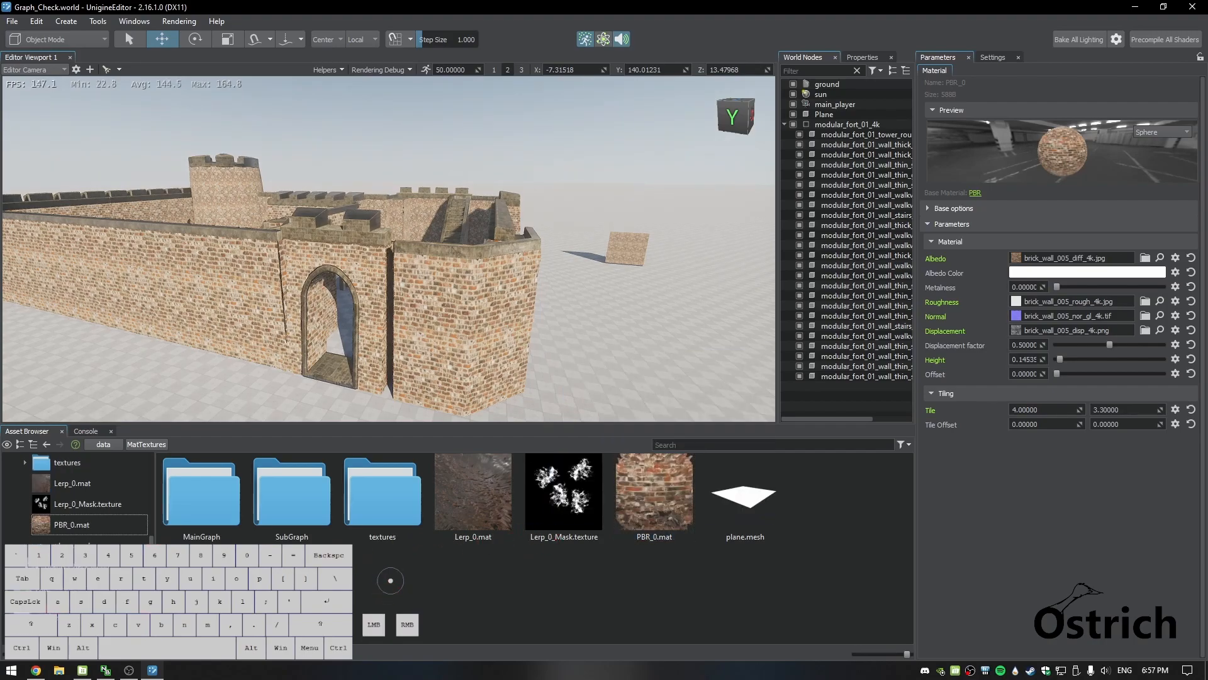
left_click(45, 588)
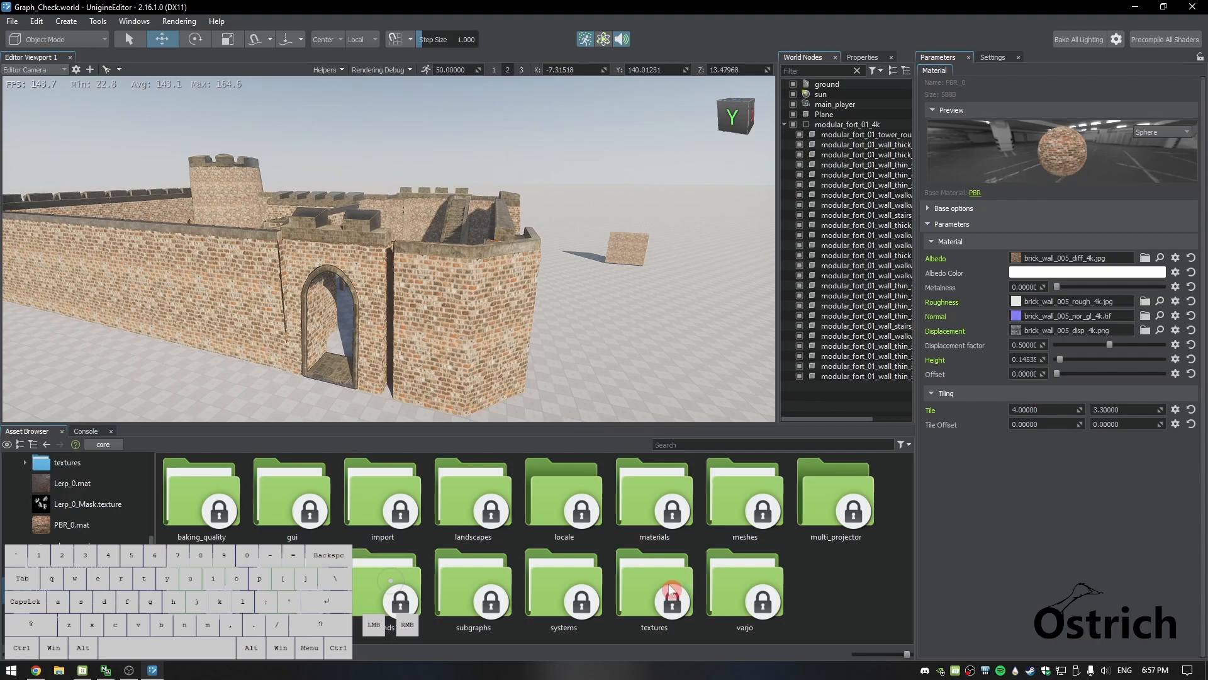
double_click(491, 611)
left_click_drag(548, 432, 547, 264)
Switch to the UNIGINE SDK Browser, show the Demos samples with Art Samples, and return to an enlarged view of the fort
left_click(92, 672)
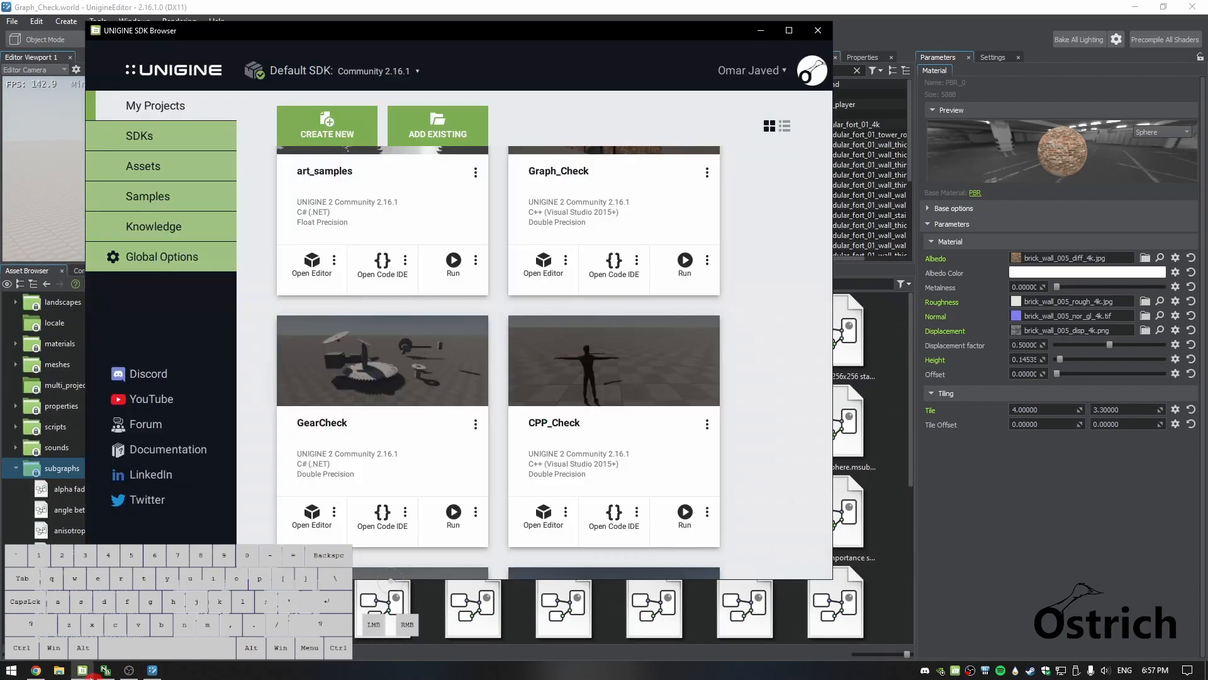
left_click(145, 196)
left_click(197, 244)
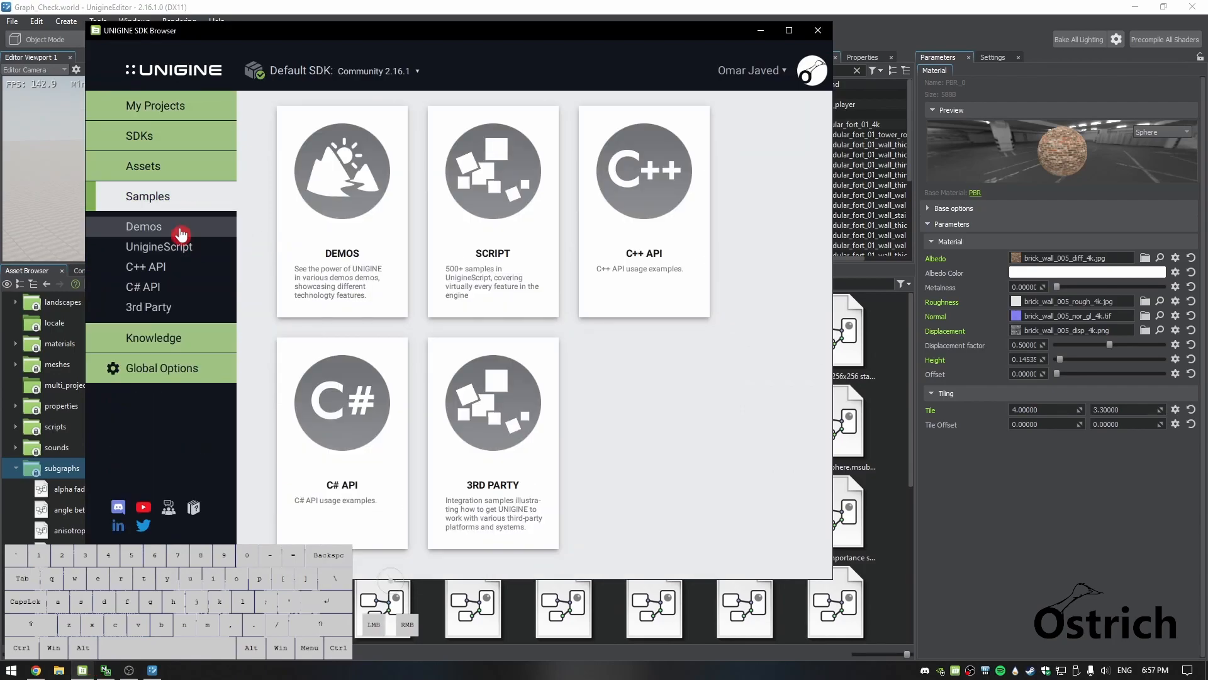
left_click(165, 234)
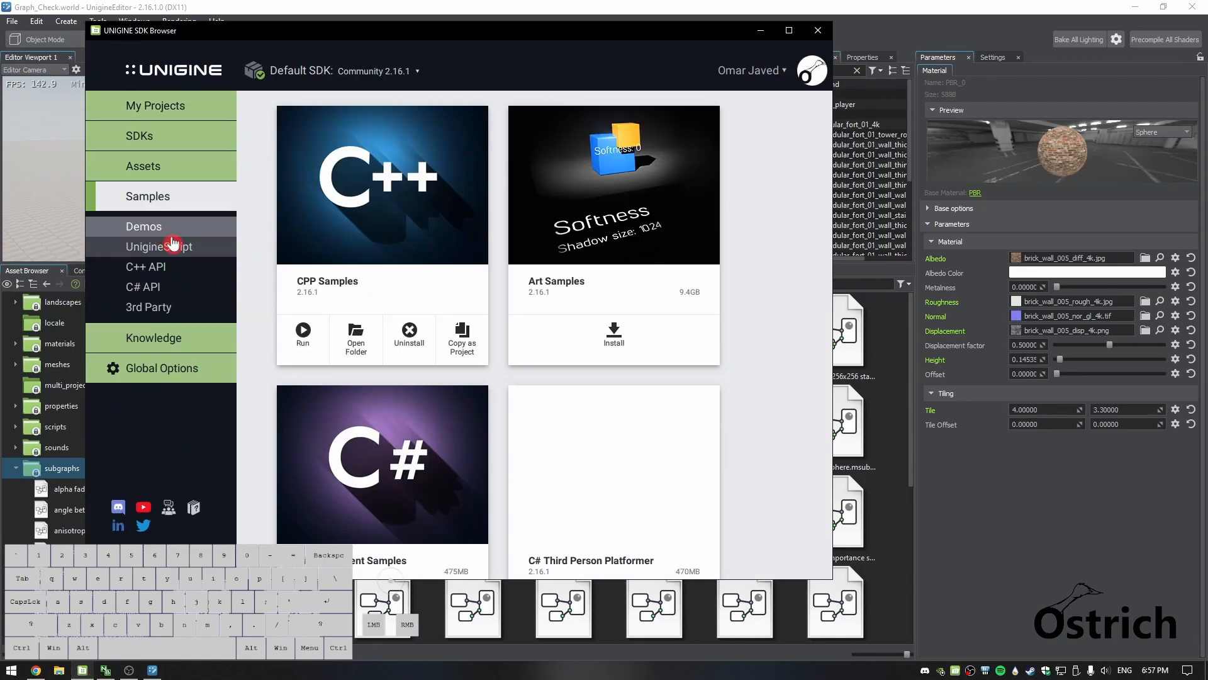
left_click(819, 30)
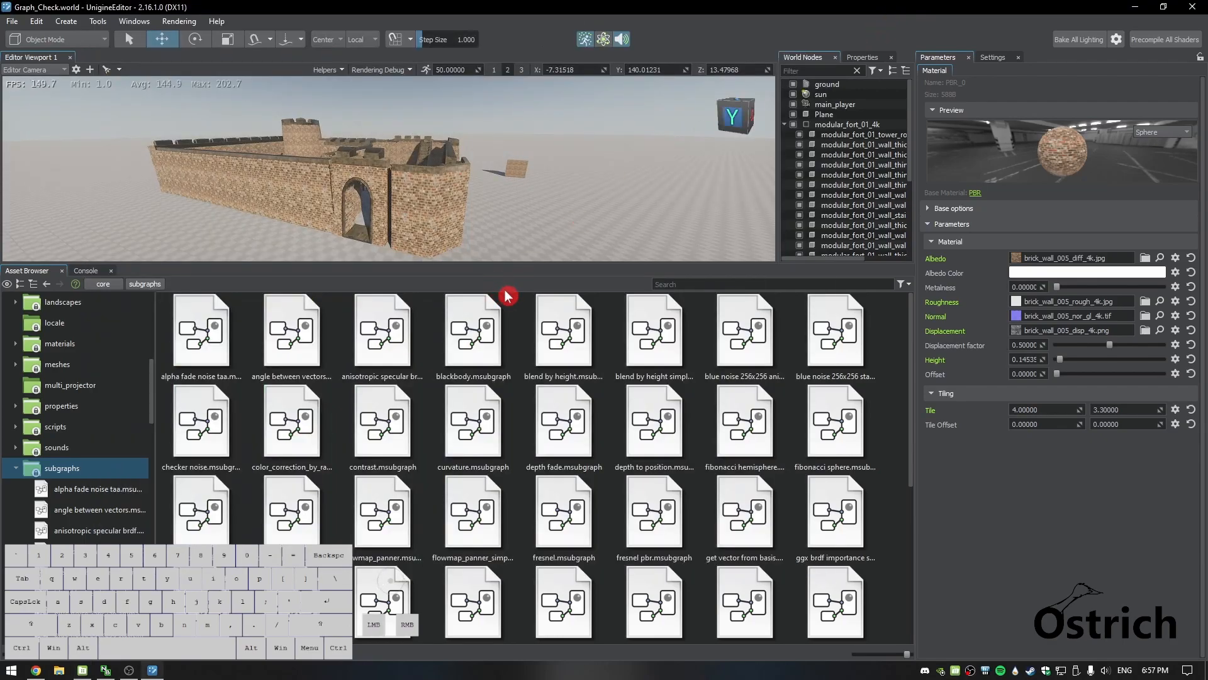
left_click_drag(475, 264, 476, 502)
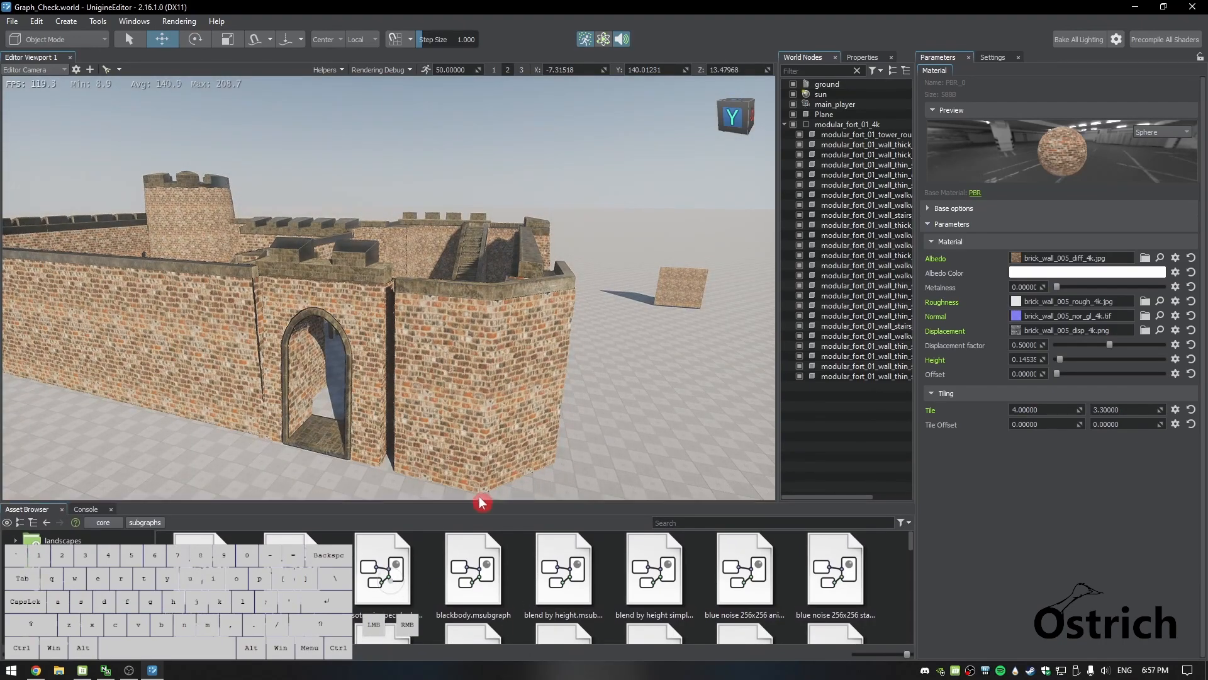